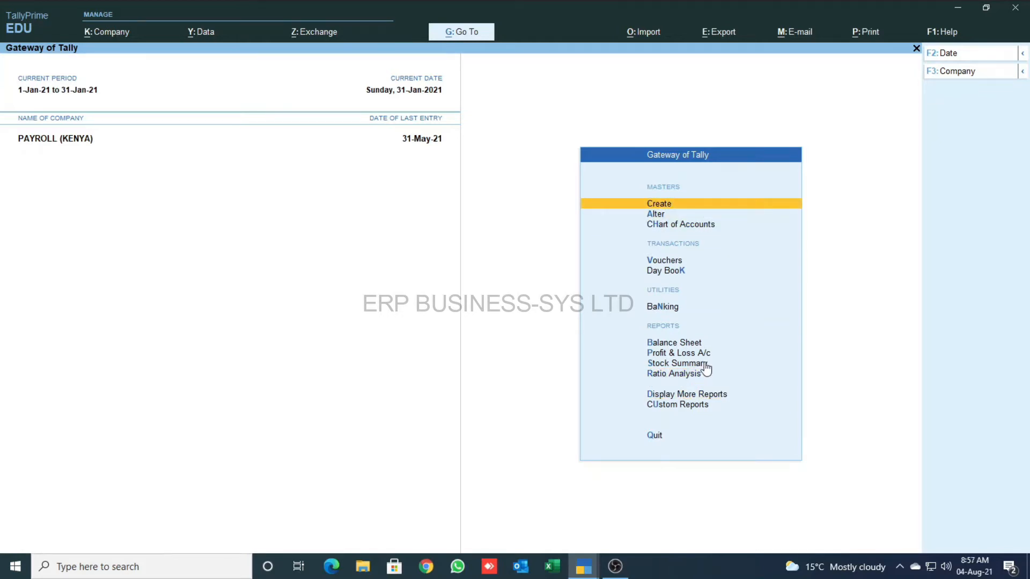
# - In the PAYROLL (KENYA) company, highlight the Gateway option for altering existing masters
pyautogui.press('Down')
# - Open the Sales employee's master for alteration and review its additional details
pyautogui.press('Return')
pyautogui.press('Down')
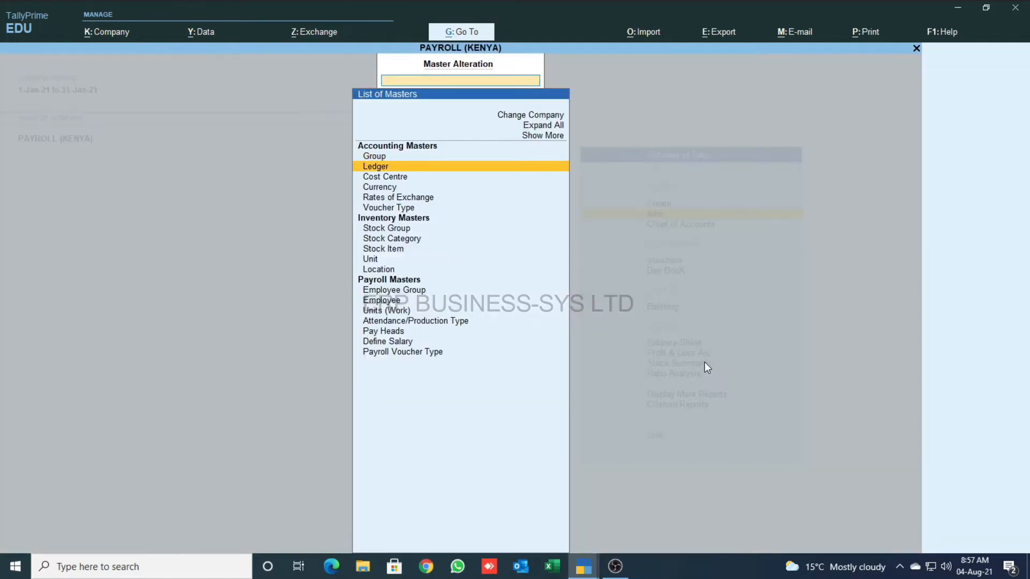
pyautogui.press('Down')
pyautogui.press('Down')
pyautogui.press('Down')
pyautogui.press('Down')
pyautogui.press('Down')
pyautogui.press('Down')
pyautogui.press('Down')
pyautogui.press('Down')
pyautogui.press('Down')
pyautogui.press('Down')
pyautogui.press('Down')
pyautogui.press('Return')
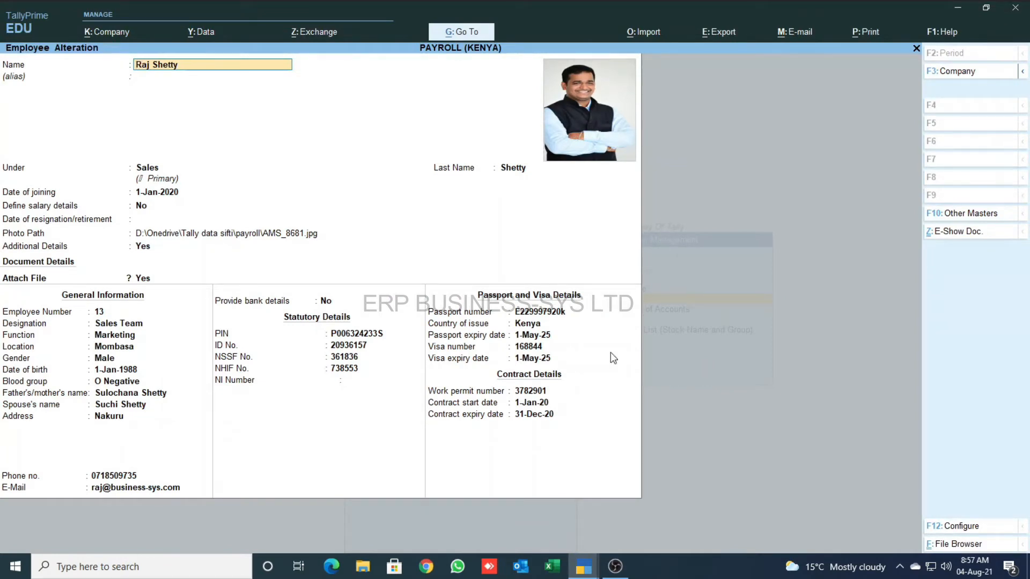
pyautogui.click(276, 235)
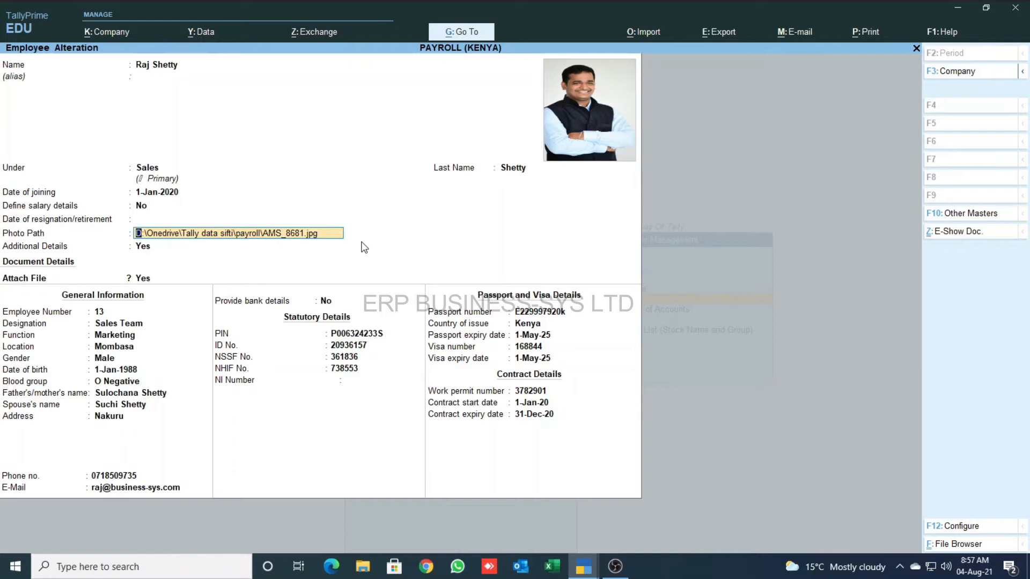
pyautogui.press('Return')
pyautogui.press('Return')
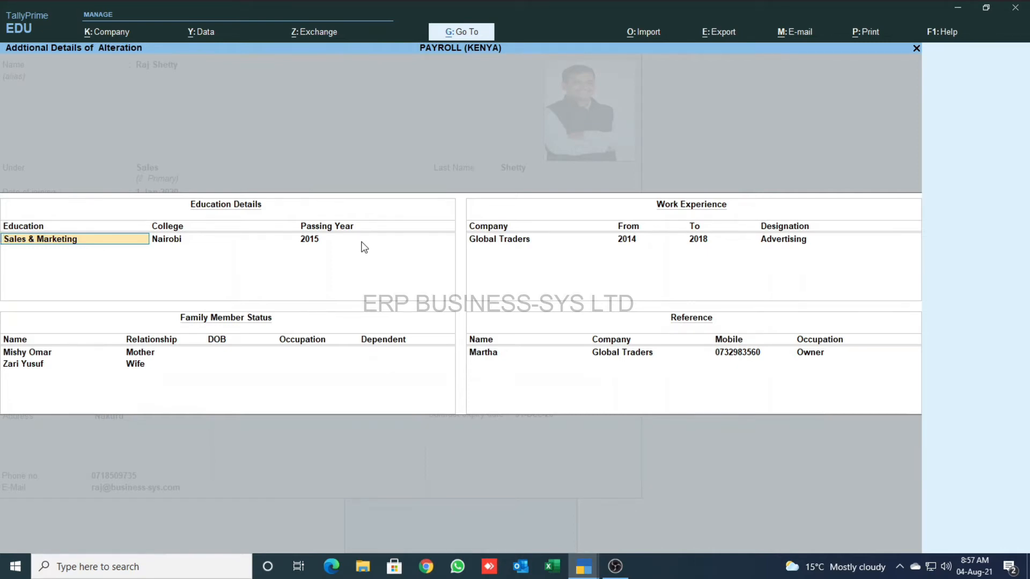
pyautogui.hotkey('ctrl', 'a')
# - View the employee's attached PIN certificate PDF, then close it
pyautogui.click(968, 233)
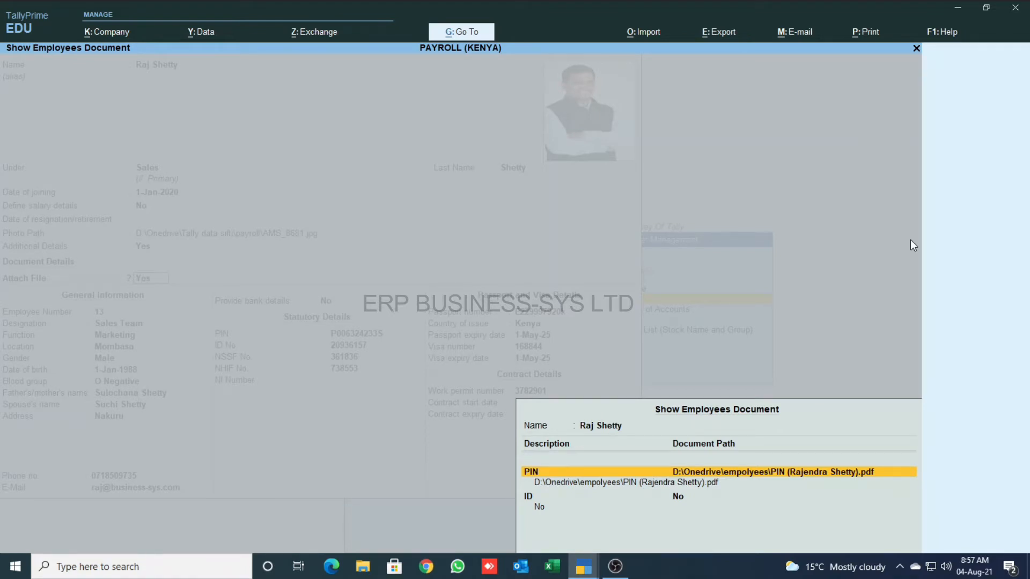
pyautogui.press('Return')
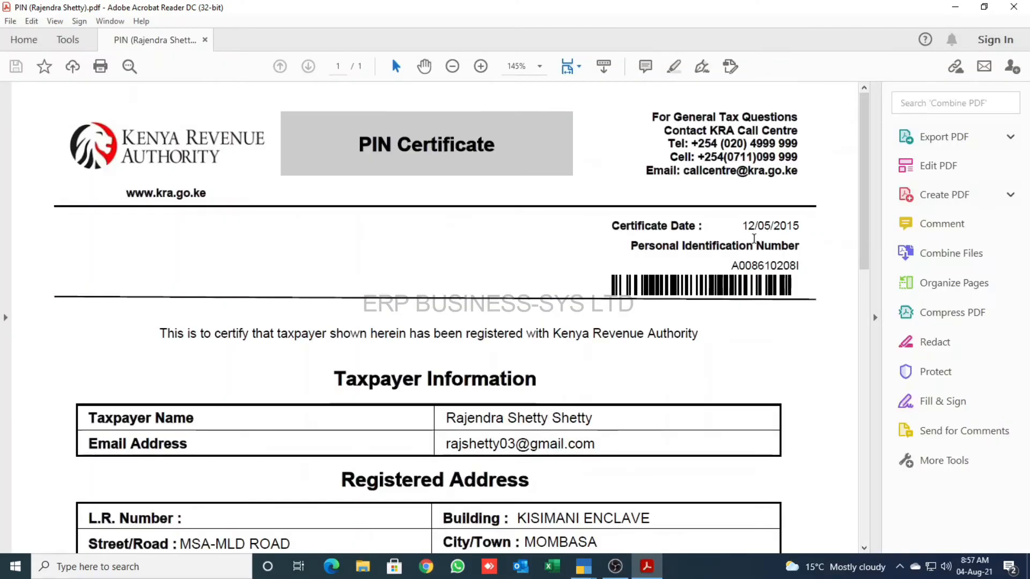
pyautogui.scroll(-8, 753, 238)
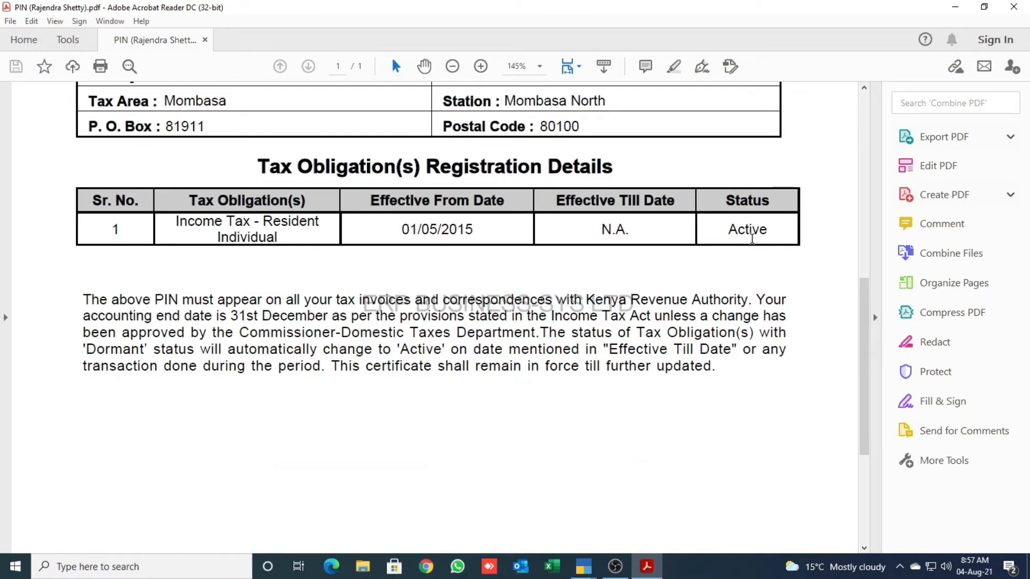
pyautogui.scroll(-4, 752, 238)
pyautogui.click(1014, 7)
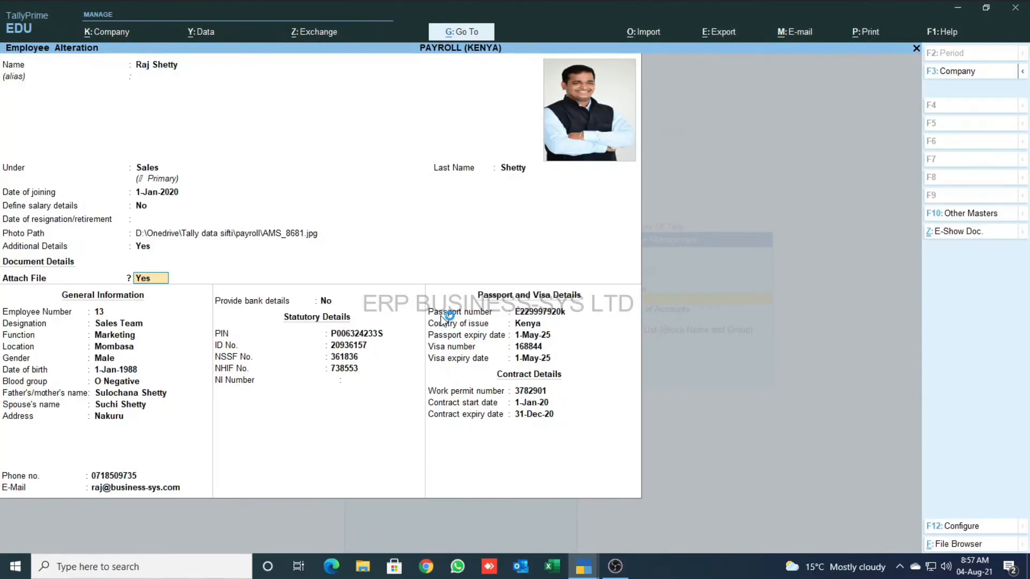
# - Enable bank details (branch Nyali, code 58468, Bank Name Not Applicable) and save the employee
pyautogui.click(328, 301)
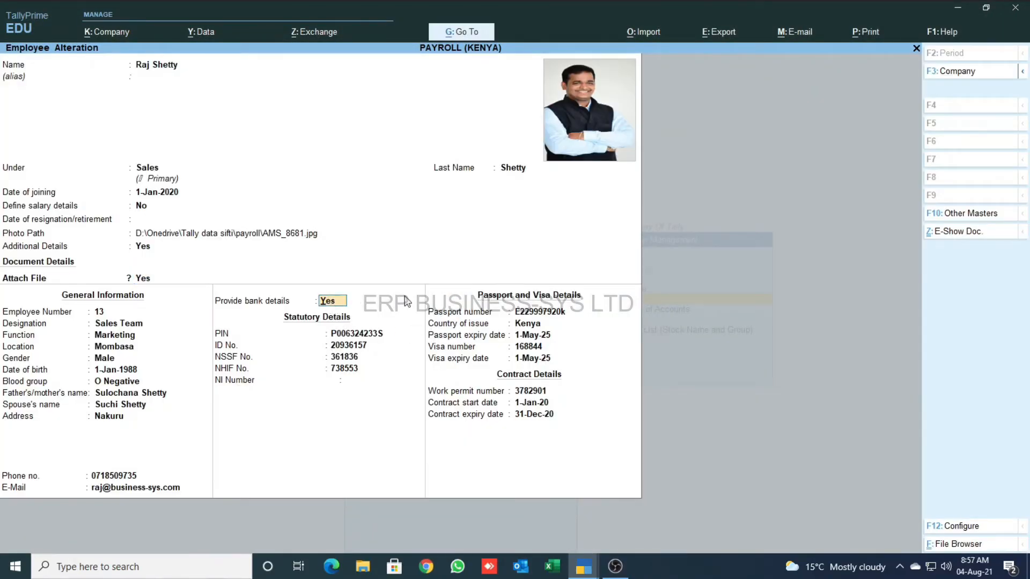
pyautogui.press('Return')
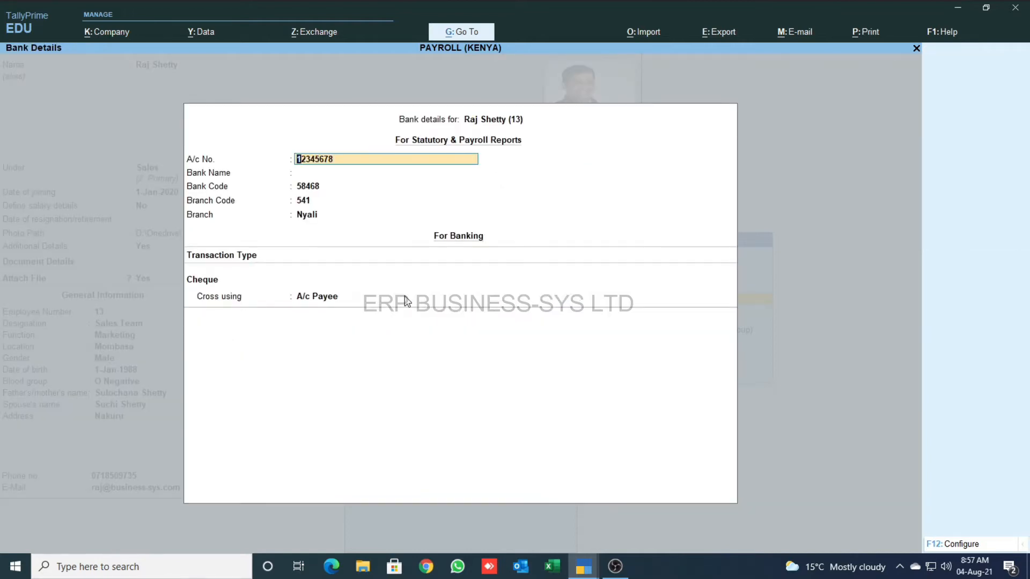
pyautogui.press('Return')
pyautogui.press('Return')
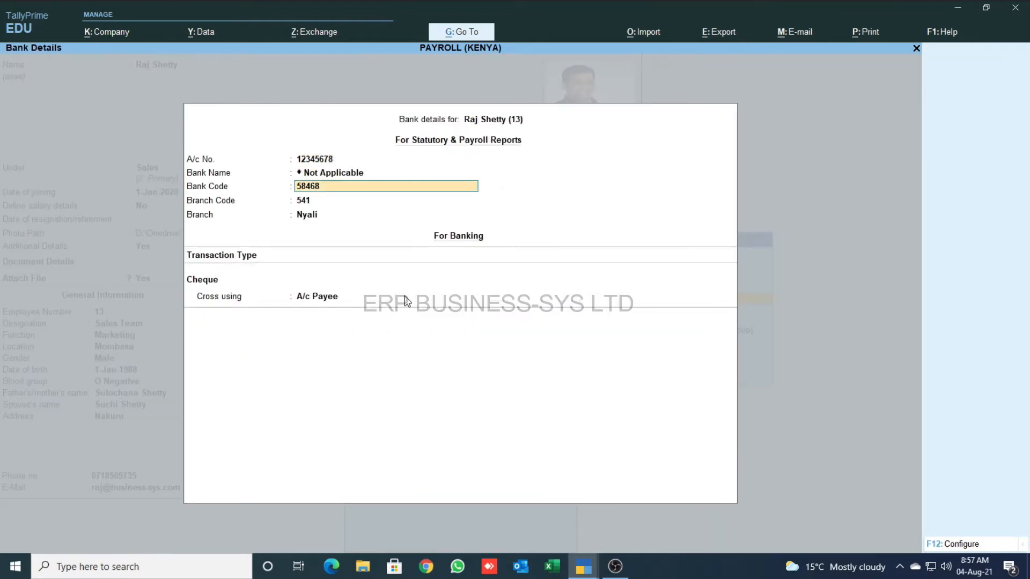
pyautogui.hotkey('ctrl', 'a')
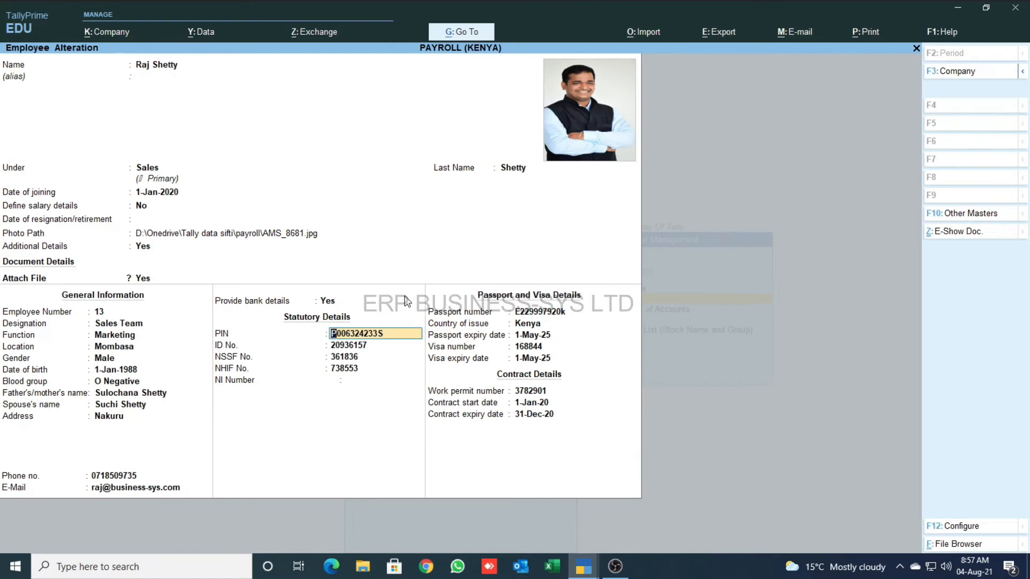
pyautogui.press('Escape')
pyautogui.press('Escape')
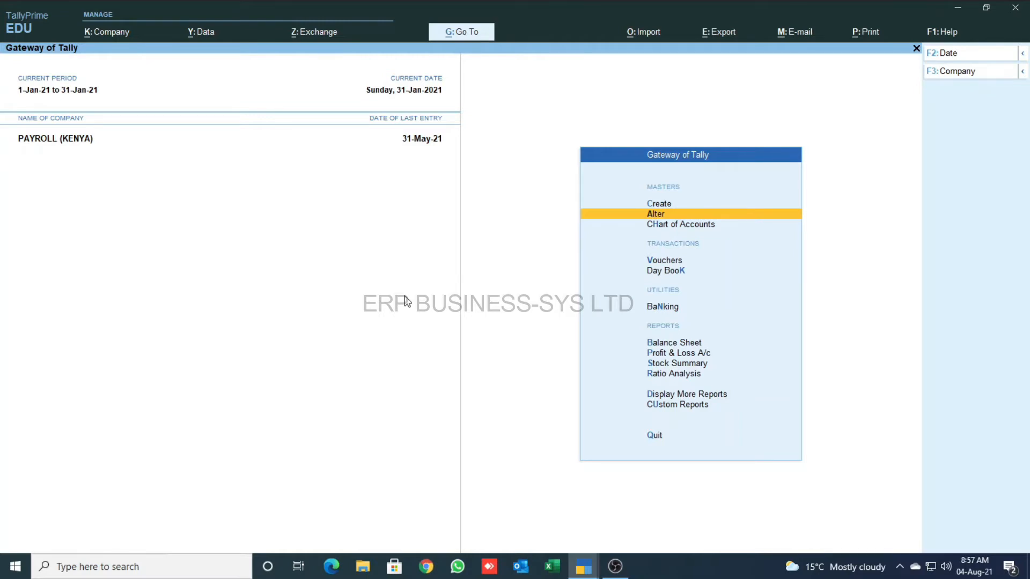
pyautogui.press('Return')
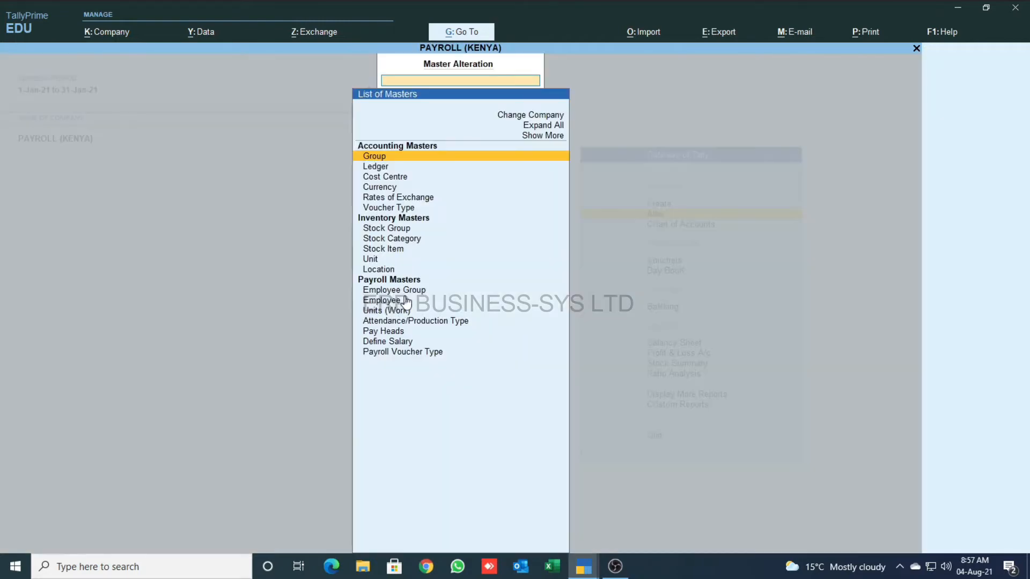
pyautogui.press('Down')
pyautogui.press('Down')
pyautogui.press('Down')
pyautogui.press('Down')
pyautogui.press('Down')
pyautogui.press('Down')
pyautogui.press('Down')
pyautogui.press('Down')
pyautogui.press('Down')
pyautogui.press('Down')
pyautogui.press('Down')
pyautogui.press('Down')
pyautogui.press('Down')
pyautogui.press('Down')
pyautogui.press('Down')
pyautogui.press('Down')
pyautogui.press('Down')
pyautogui.press('Up')
pyautogui.press('Return')
pyautogui.press('Down')
pyautogui.press('Return')
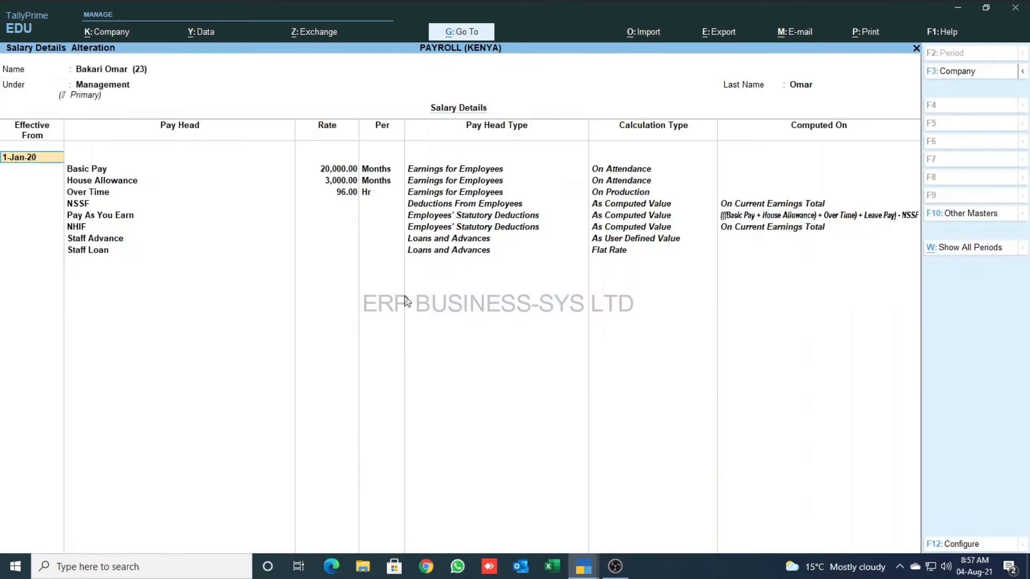
pyautogui.press('Return')
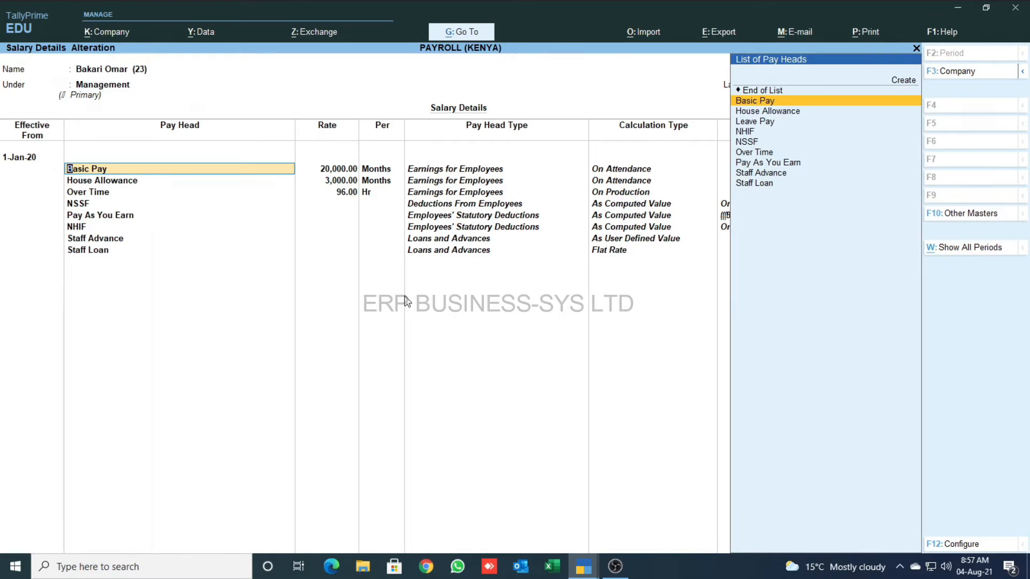
pyautogui.press('Return')
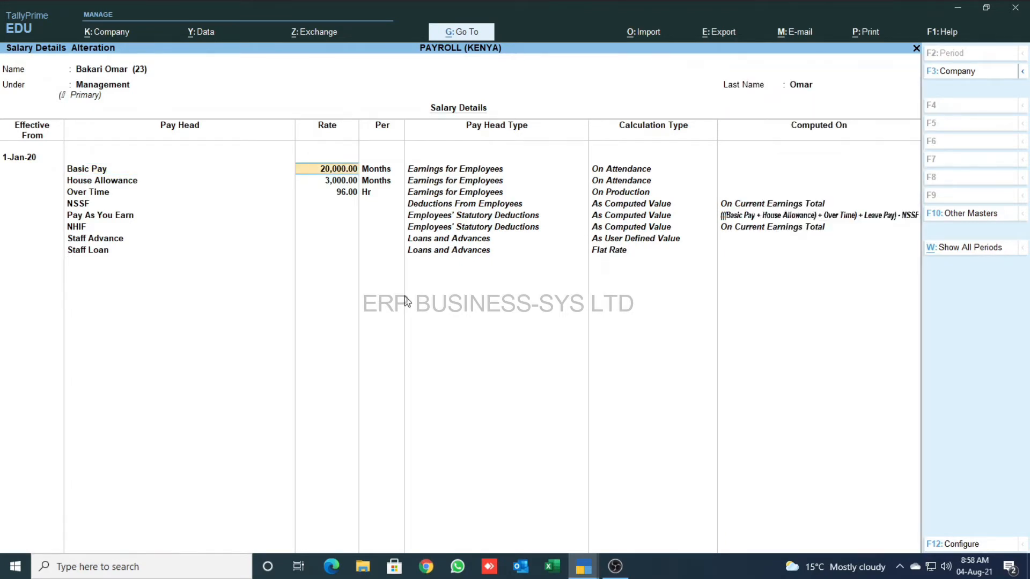
pyautogui.press('Return')
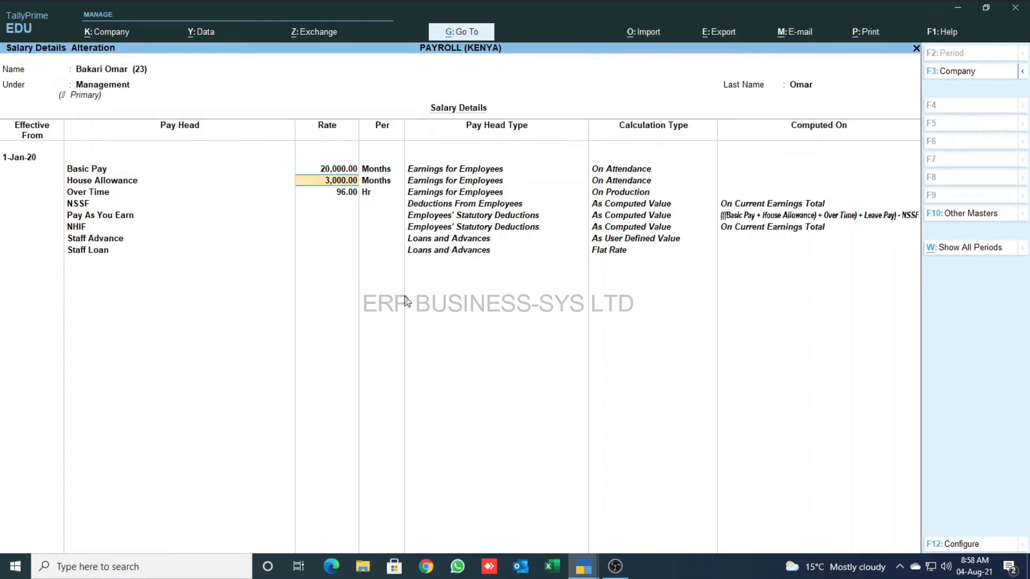
pyautogui.press('Return')
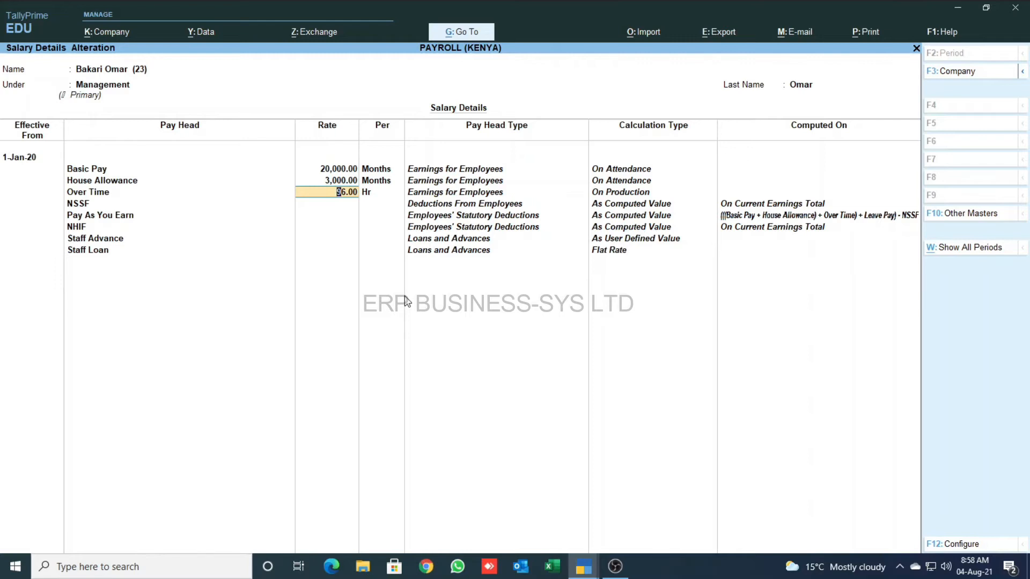
pyautogui.press('Return')
pyautogui.press('Return')
pyautogui.press('Return')
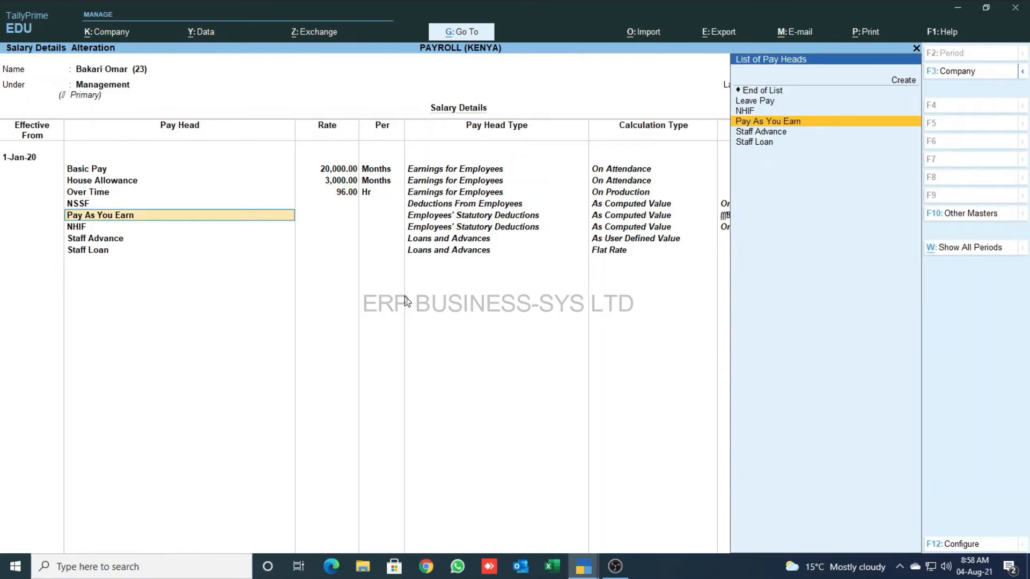
pyautogui.press('Return')
pyautogui.press('Return')
pyautogui.press('Return')
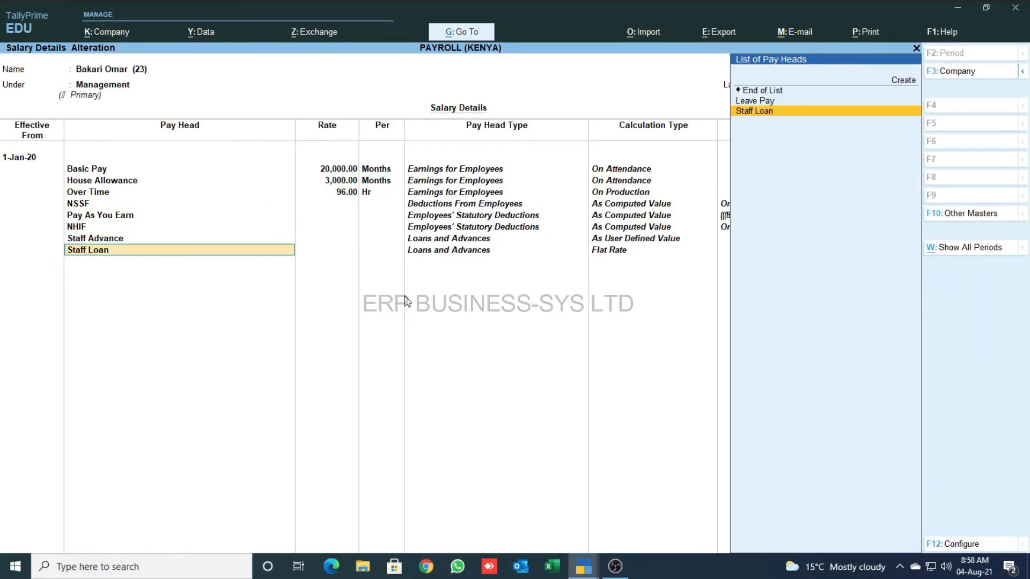
pyautogui.press('Return')
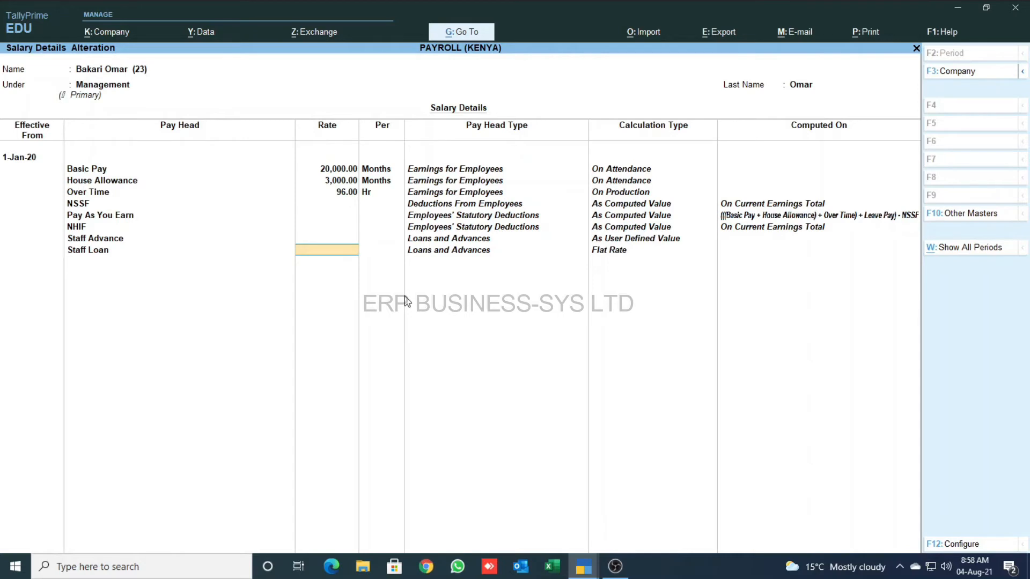
pyautogui.hotkey('ctrl', 'a')
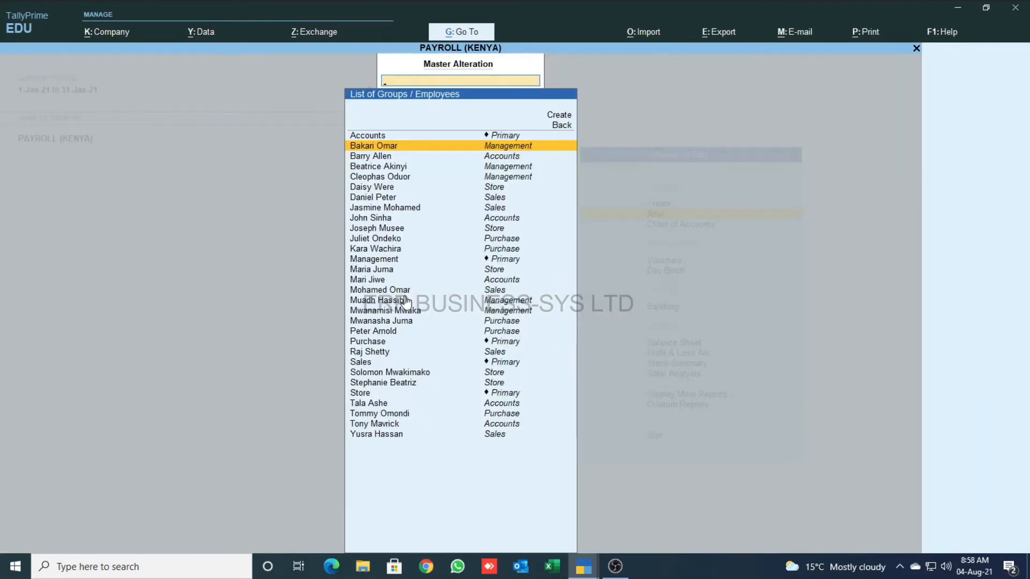
pyautogui.press('Escape')
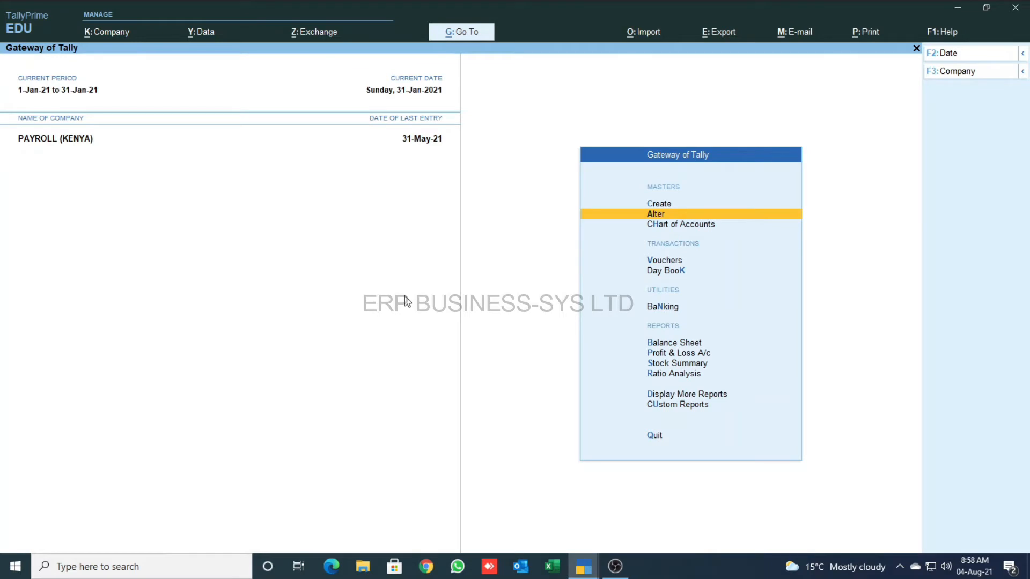
# - Start a new voucher dated 31-Jan-21 with the voucher type changed to Attendance
pyautogui.press('Down')
pyautogui.press('Down')
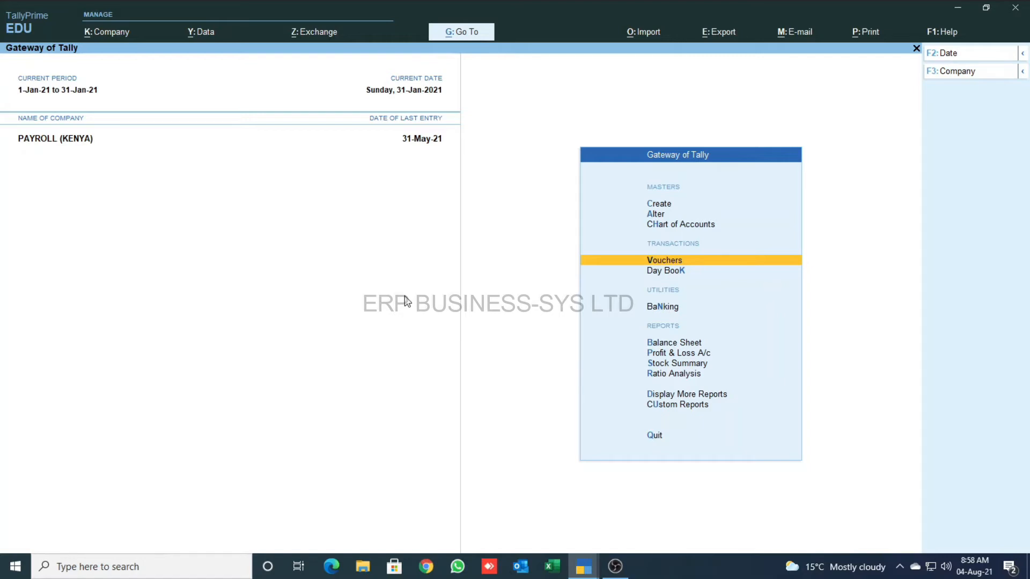
pyautogui.press('Return')
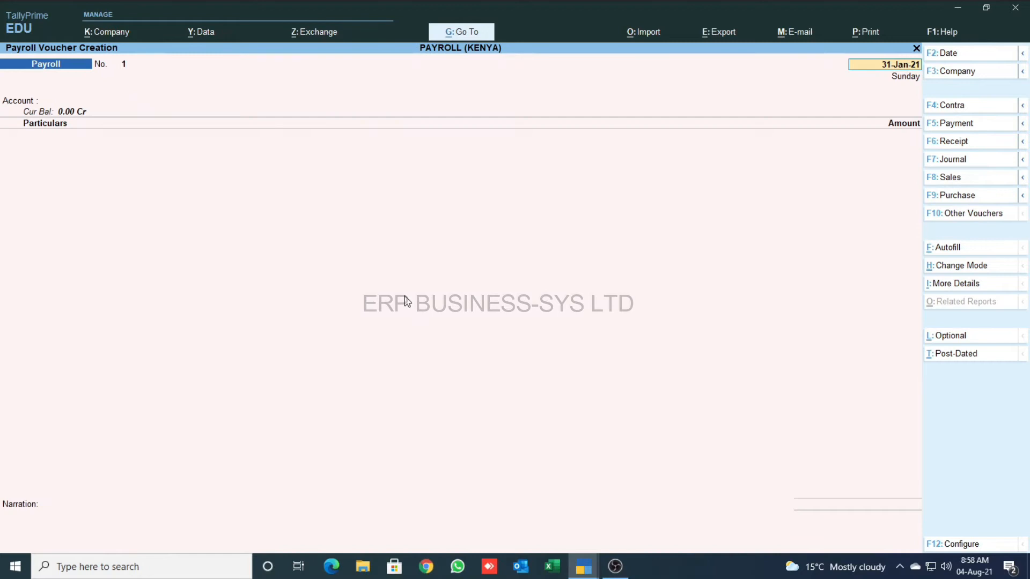
pyautogui.press('F10')
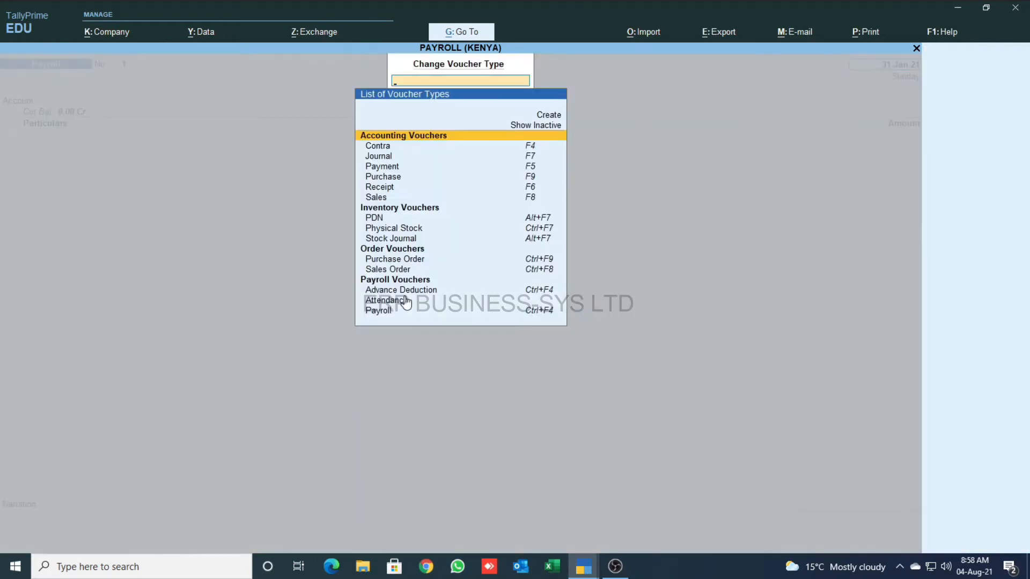
pyautogui.press('Down')
pyautogui.press('Down')
pyautogui.press('Down')
pyautogui.press('Down')
pyautogui.press('Down')
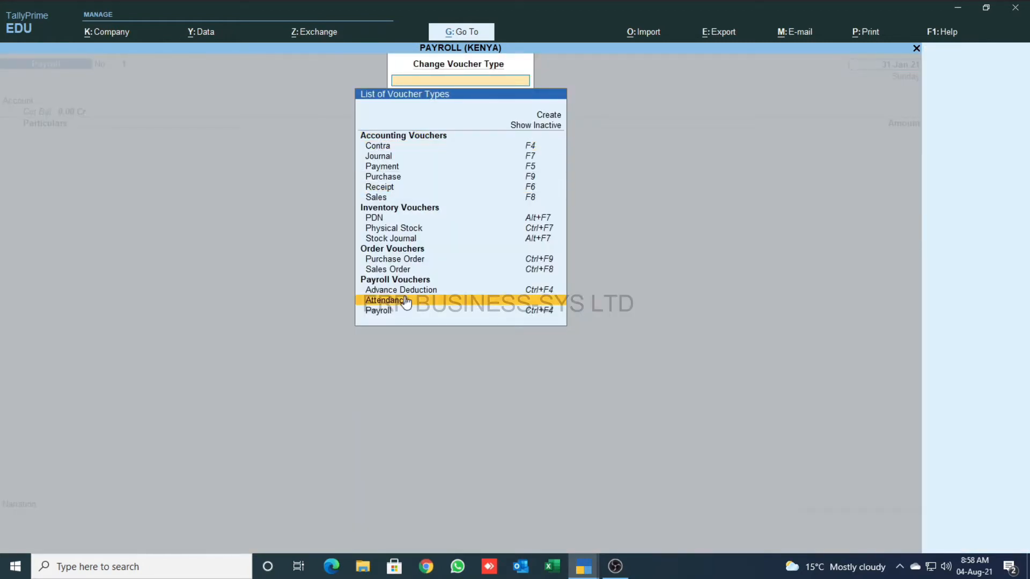
pyautogui.click(406, 302)
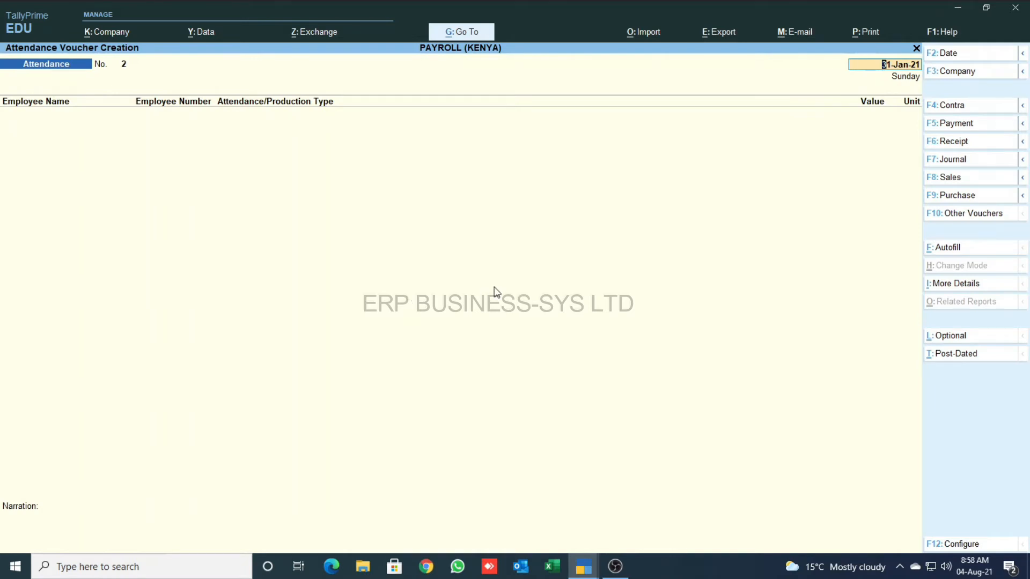
# - Autofill attendance for all employees on 31-1-2021 as Present for 27 days
pyautogui.click(942, 248)
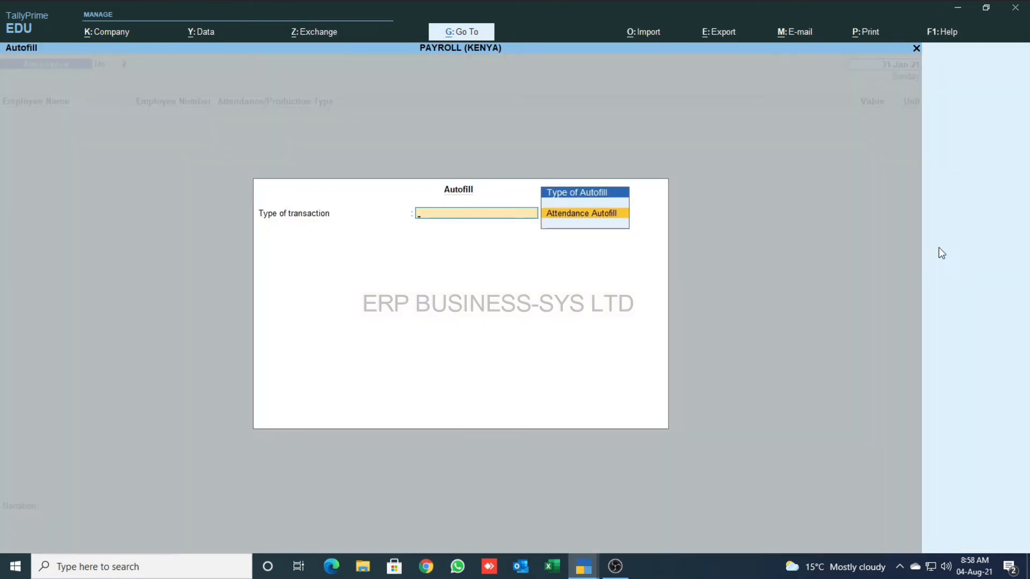
pyautogui.press('Return')
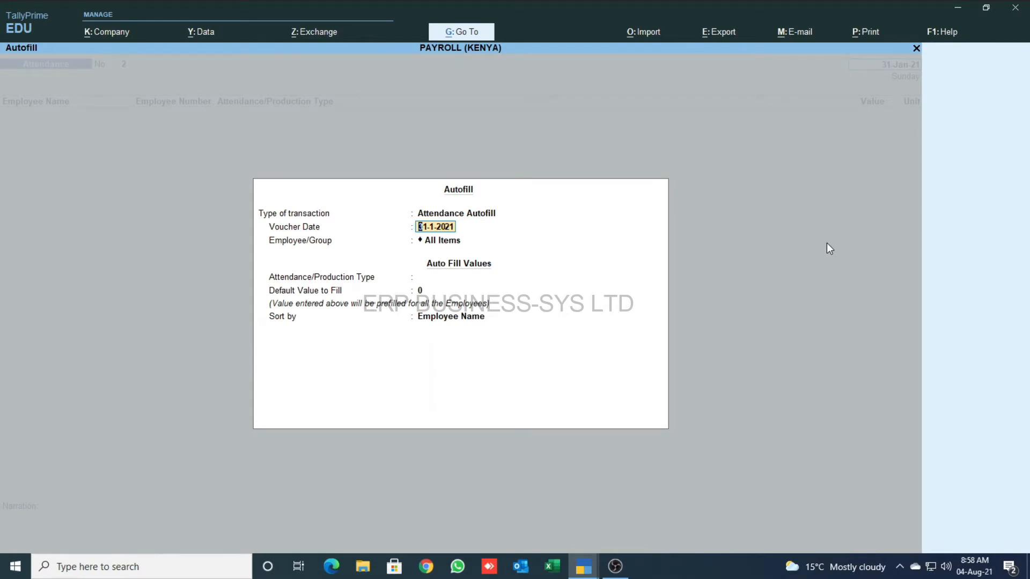
pyautogui.press('Return')
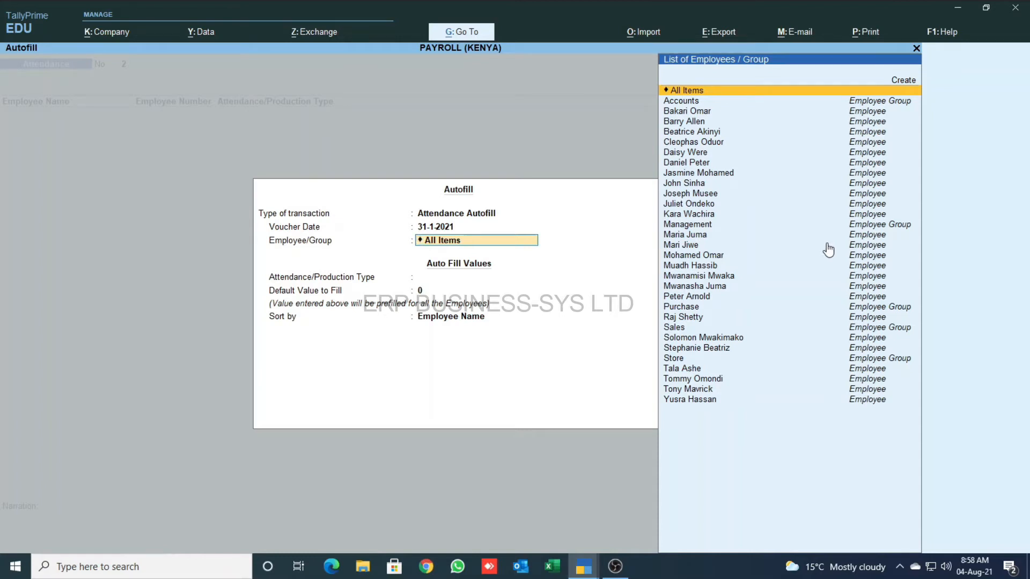
pyautogui.press('Return')
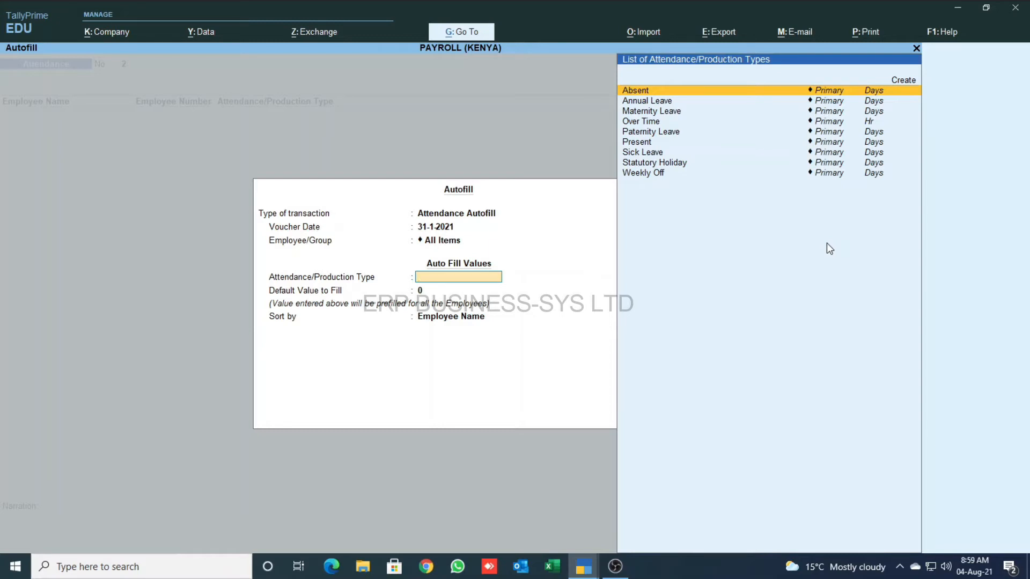
pyautogui.press('Down')
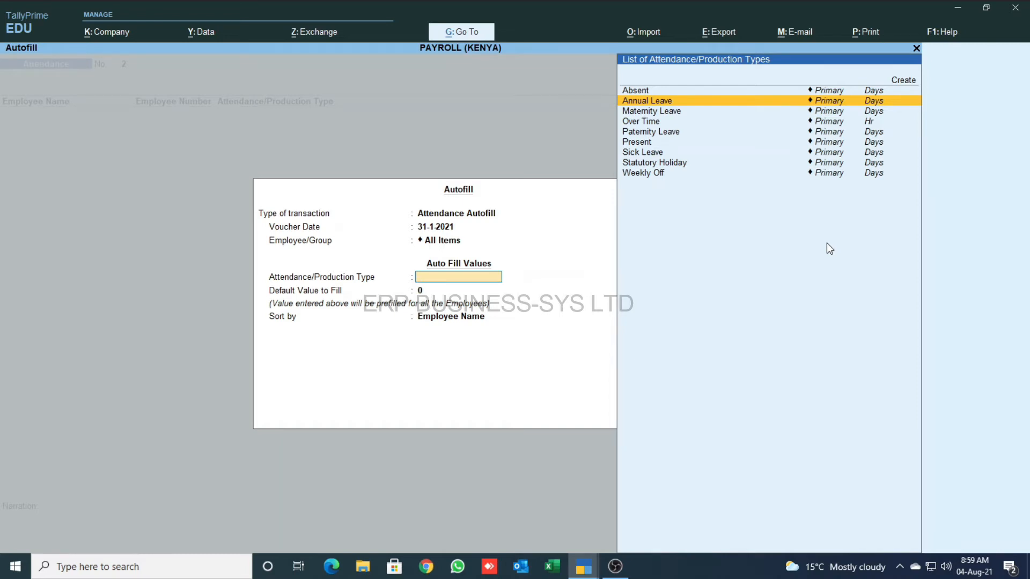
pyautogui.press('Down')
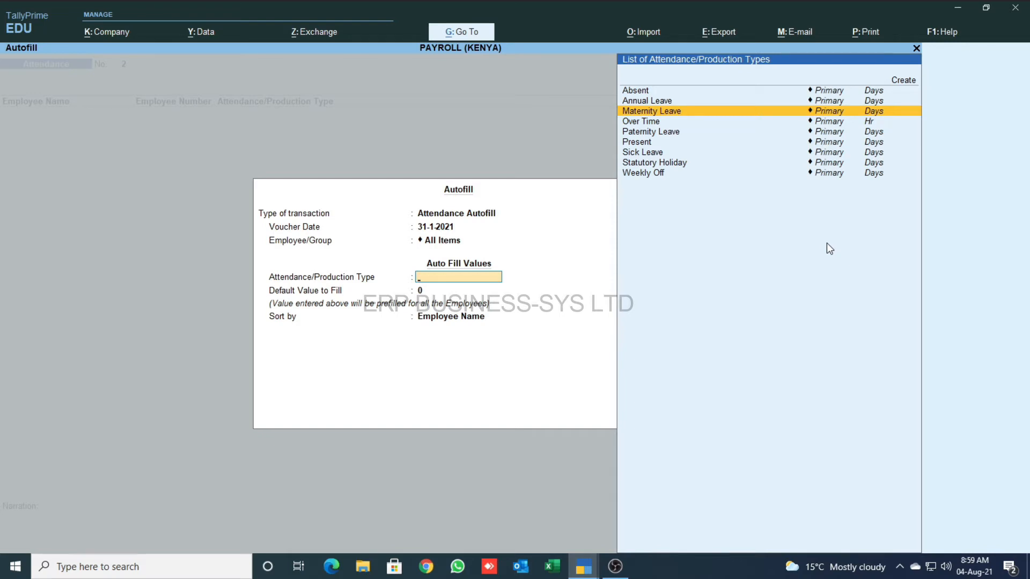
pyautogui.press('Down')
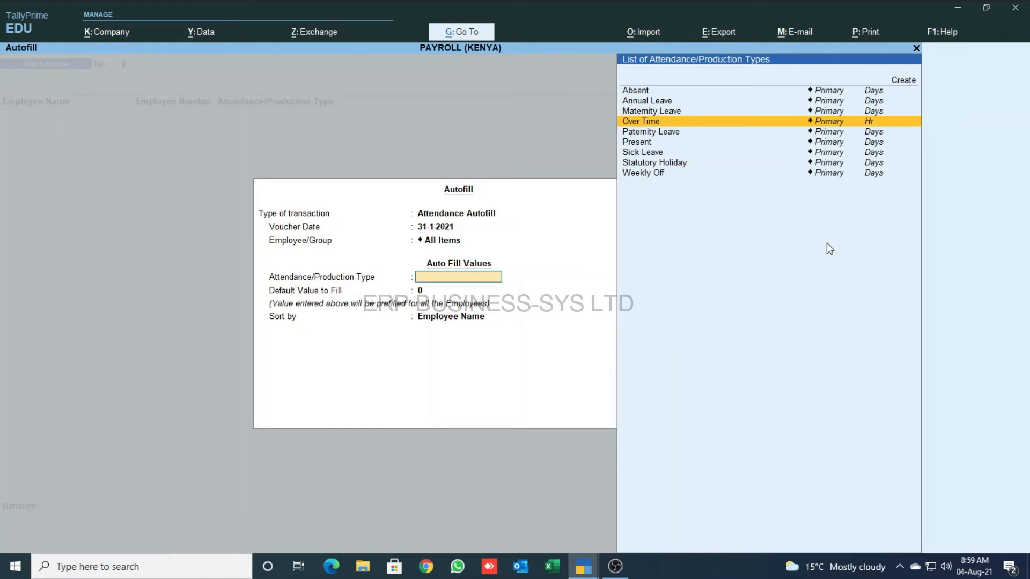
pyautogui.press('Down')
pyautogui.press('Down')
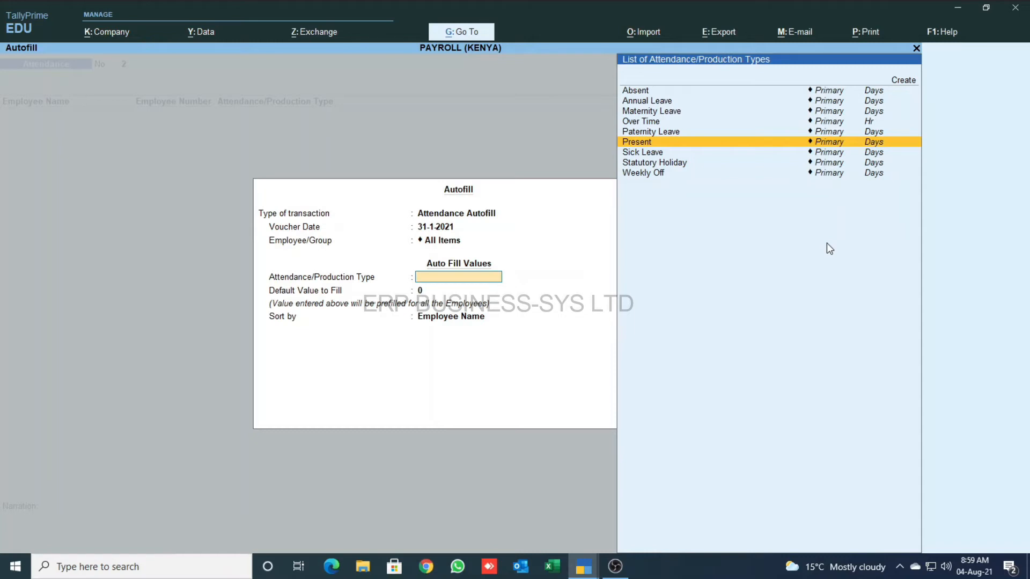
pyautogui.press('Return')
pyautogui.write('27')
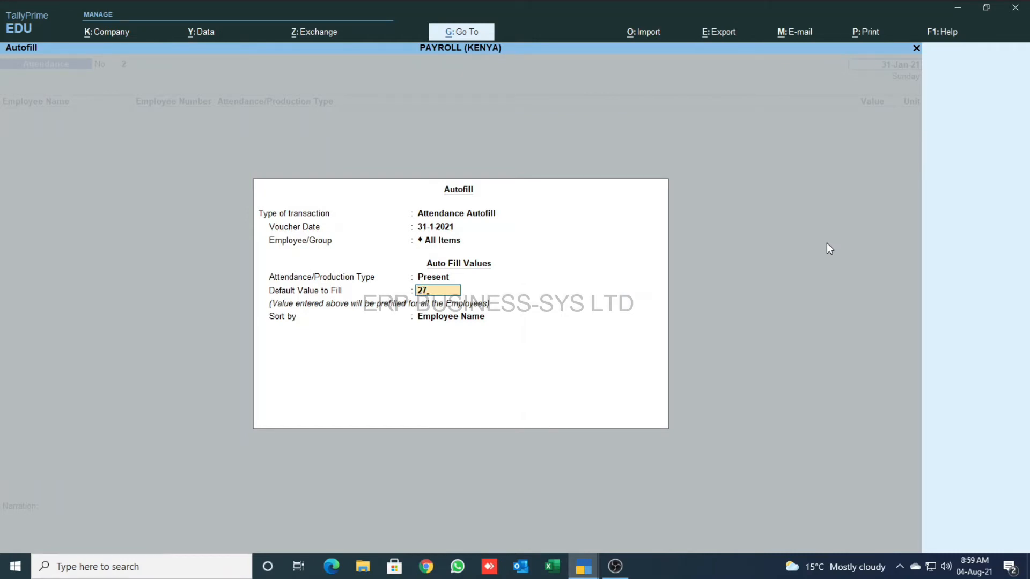
pyautogui.press('Return')
pyautogui.press('Return')
pyautogui.press('Return')
pyautogui.press('Down')
pyautogui.press('Down')
pyautogui.press('Down')
pyautogui.press('Down')
pyautogui.press('Down')
pyautogui.press('Down')
pyautogui.press('Down')
pyautogui.press('Down')
pyautogui.press('Down')
pyautogui.press('Down')
pyautogui.press('Down')
pyautogui.press('Down')
pyautogui.press('Down')
pyautogui.press('Down')
pyautogui.press('Down')
pyautogui.press('Down')
pyautogui.press('Down')
pyautogui.press('Down')
pyautogui.press('Down')
pyautogui.press('Down')
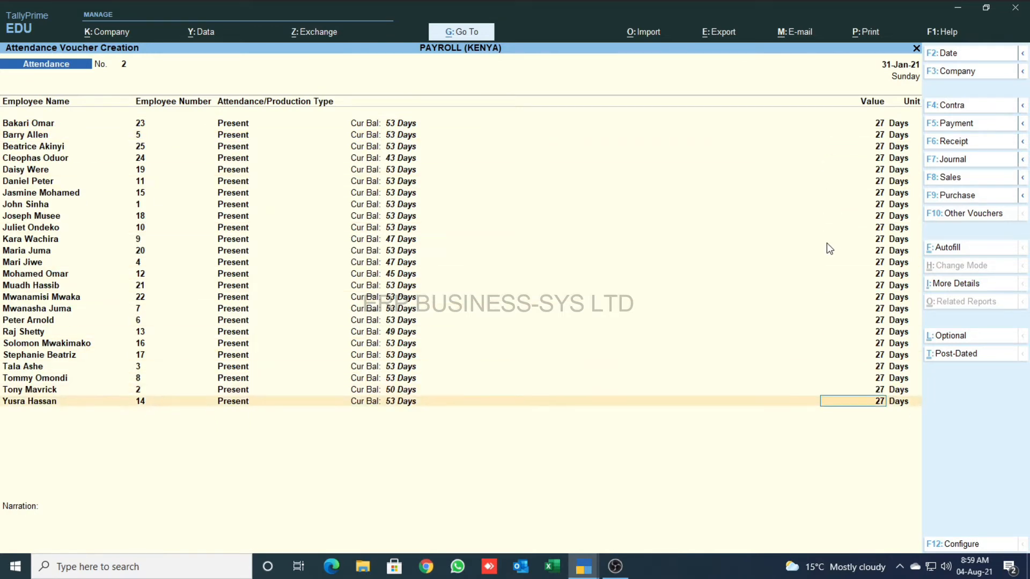
# - Set the last employee to 20 days Present and save Attendance voucher No. 2
pyautogui.write('20')
pyautogui.press('Return')
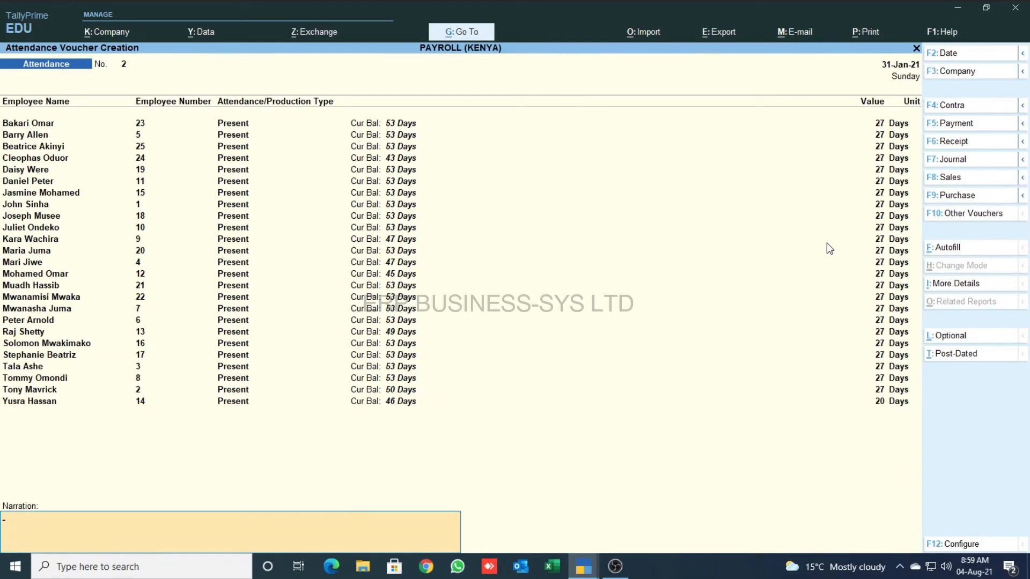
pyautogui.press('Return')
pyautogui.press('Return')
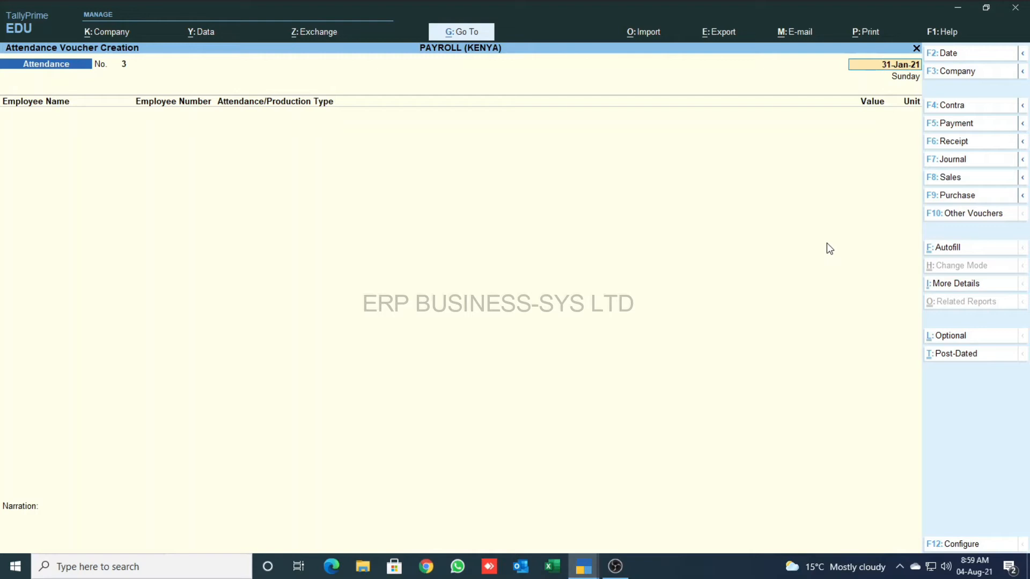
pyautogui.press('Return')
# - Record 10 Hr of Over Time for the first employee on voucher No. 3
pyautogui.write('bak')
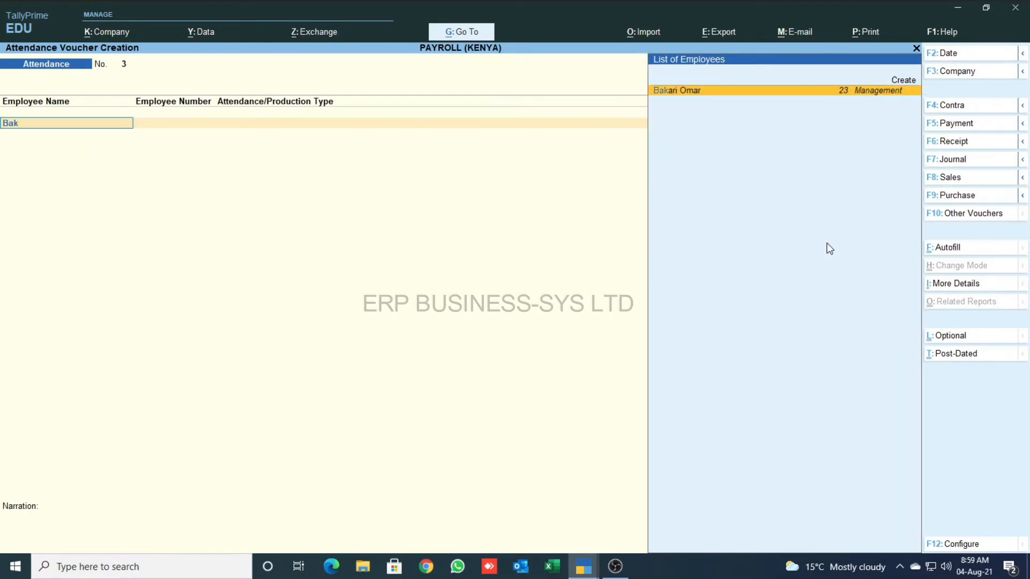
pyautogui.press('Return')
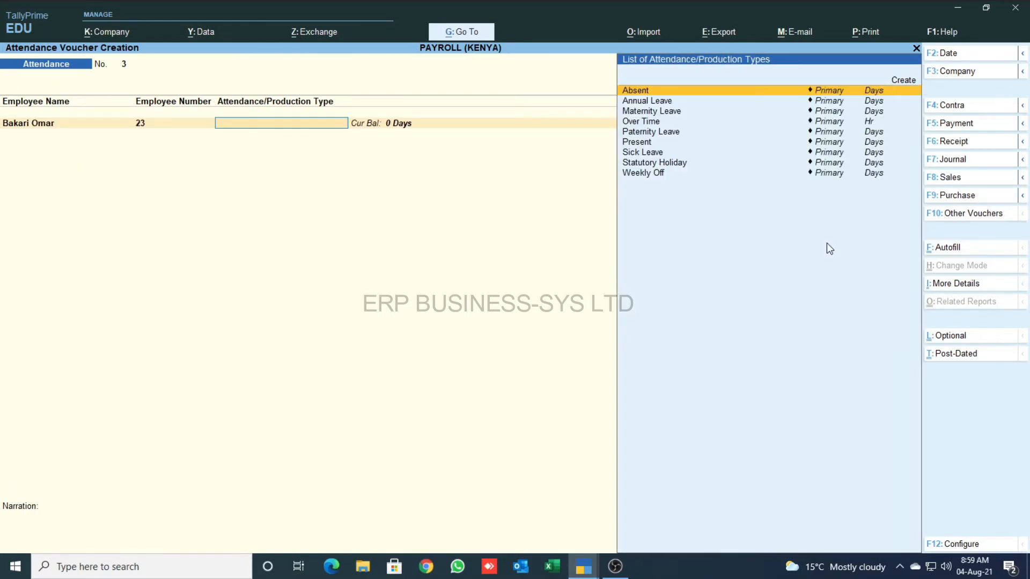
pyautogui.press('Down')
pyautogui.press('Down')
pyautogui.press('Down')
pyautogui.press('Return')
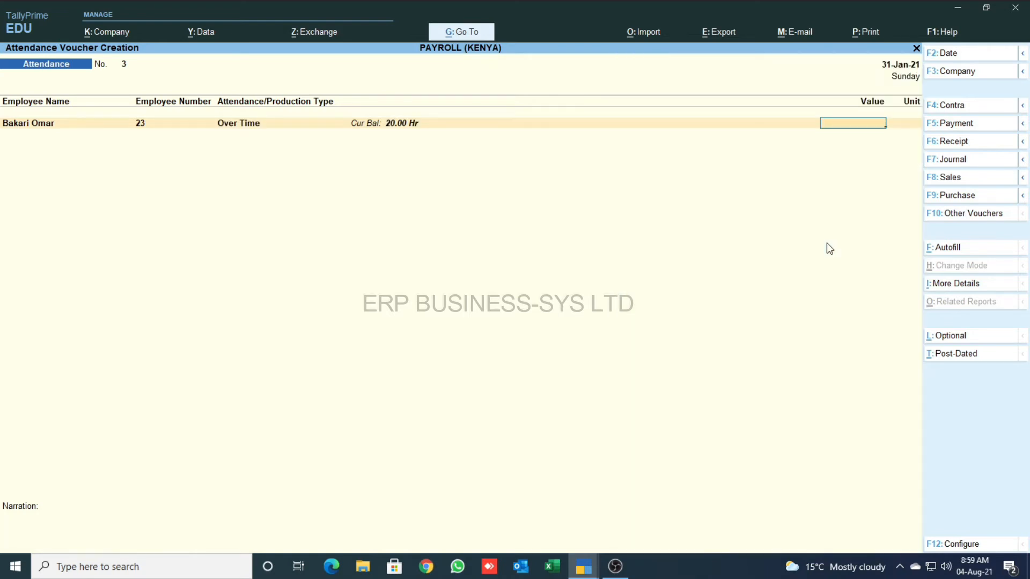
pyautogui.write('10')
pyautogui.press('Return')
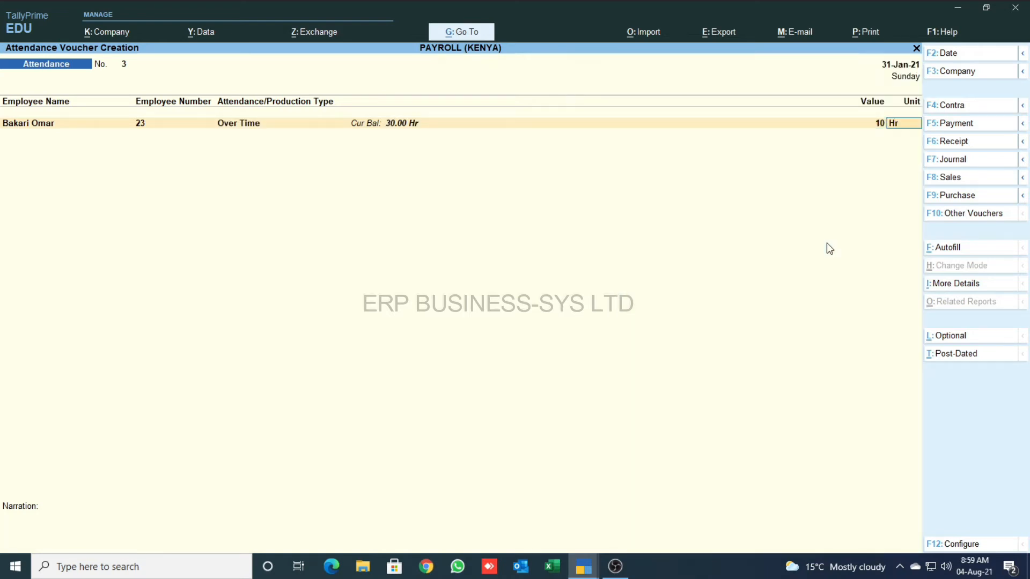
pyautogui.press('Return')
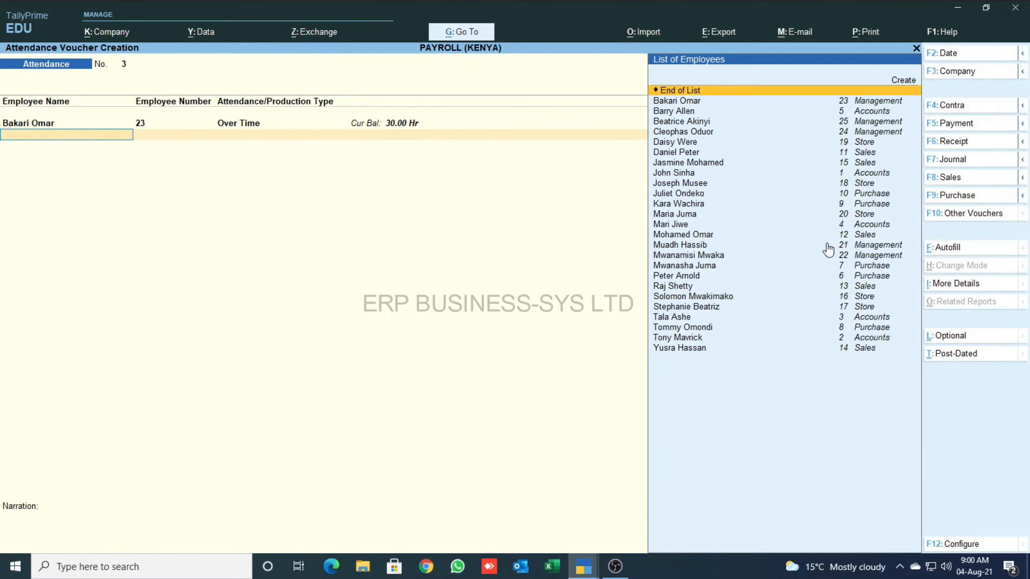
# - Record 7 Days Absent for a second employee and save voucher No. 3
pyautogui.write('Yus')
pyautogui.press('Return')
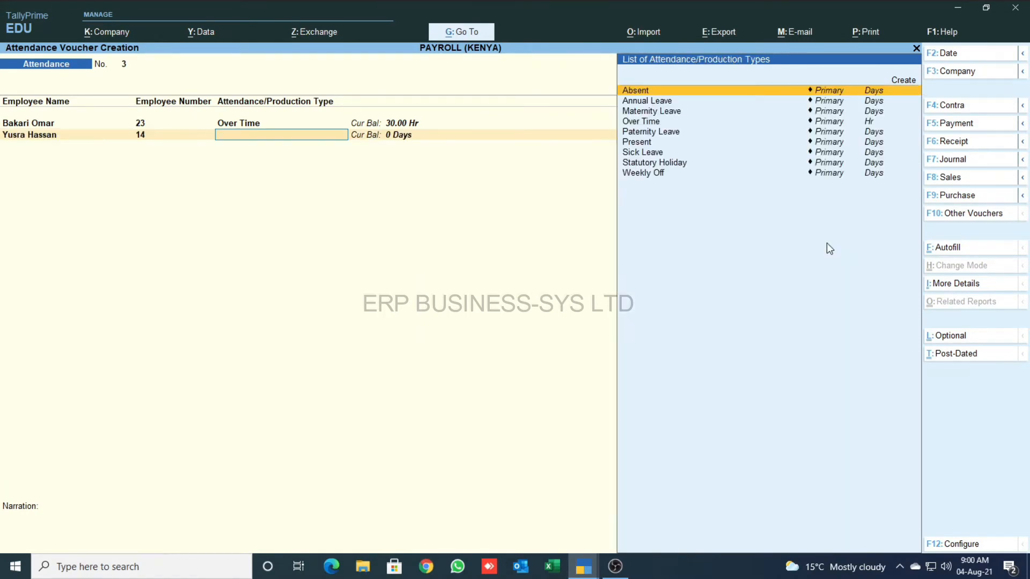
pyautogui.press('Return')
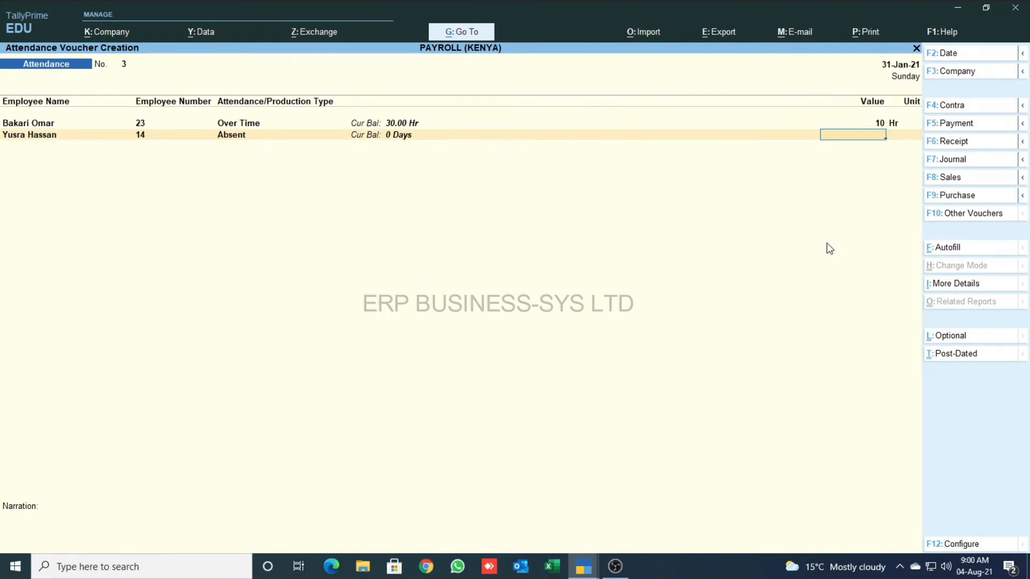
pyautogui.write('7')
pyautogui.press('Return')
pyautogui.press('Return')
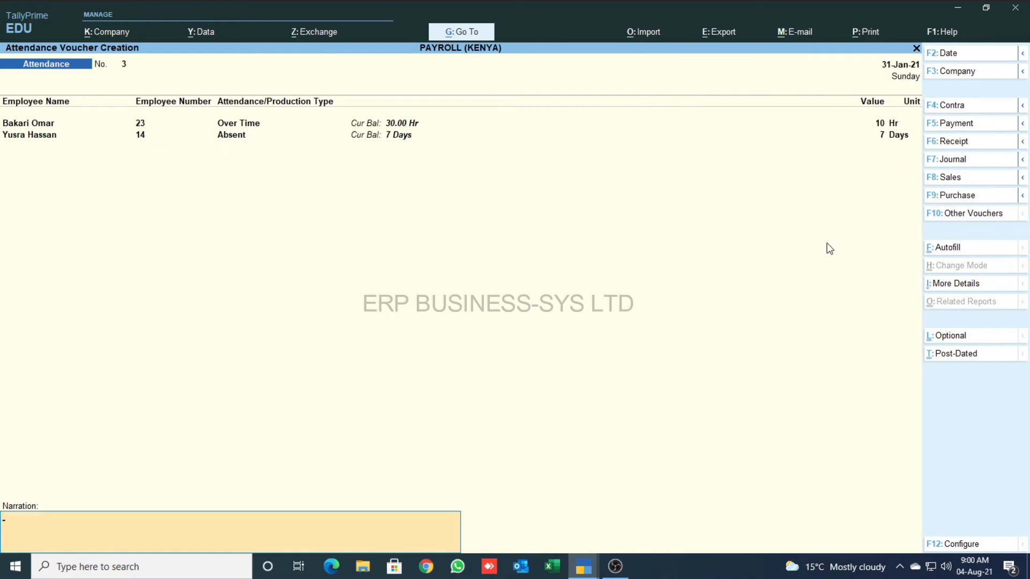
pyautogui.press('Return')
pyautogui.press('Return')
pyautogui.press('BackSpace')
pyautogui.press('Escape')
pyautogui.press('Down')
pyautogui.press('Down')
pyautogui.press('Down')
pyautogui.press('Down')
pyautogui.press('Down')
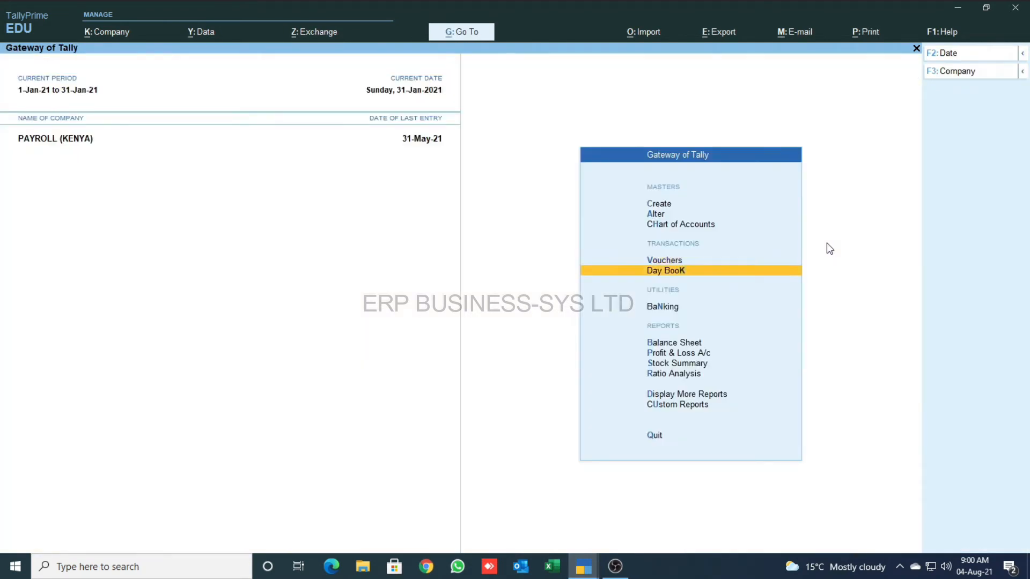
# - Review the January 2021 Attendance Sheet: 668 days present, 7 absent, 10.00 Hr overtime
pyautogui.press('Down')
pyautogui.press('Down')
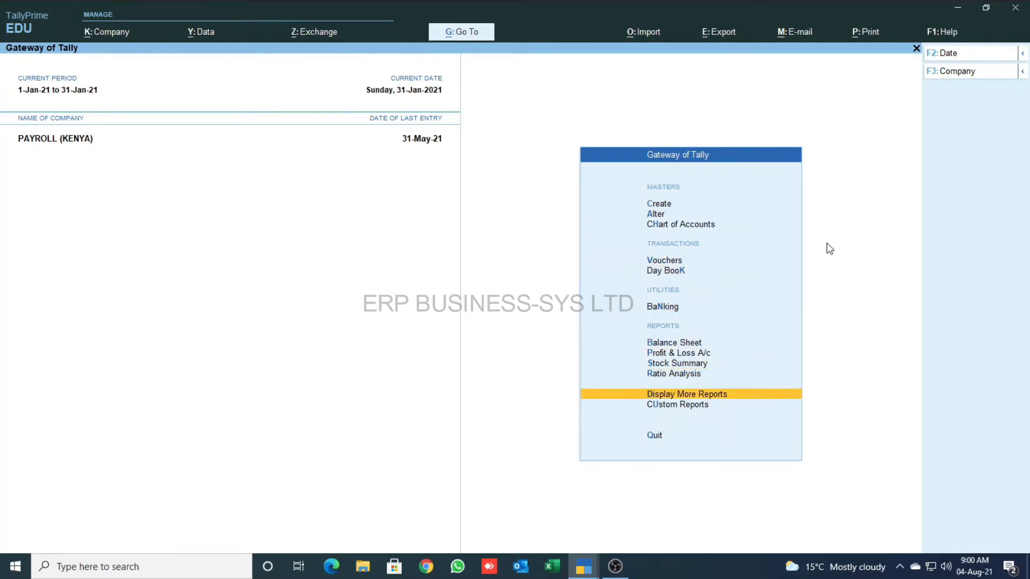
pyautogui.press('Return')
pyautogui.press('Down')
pyautogui.press('Down')
pyautogui.press('Down')
pyautogui.press('Down')
pyautogui.press('Down')
pyautogui.press('Down')
pyautogui.press('Down')
pyautogui.press('Down')
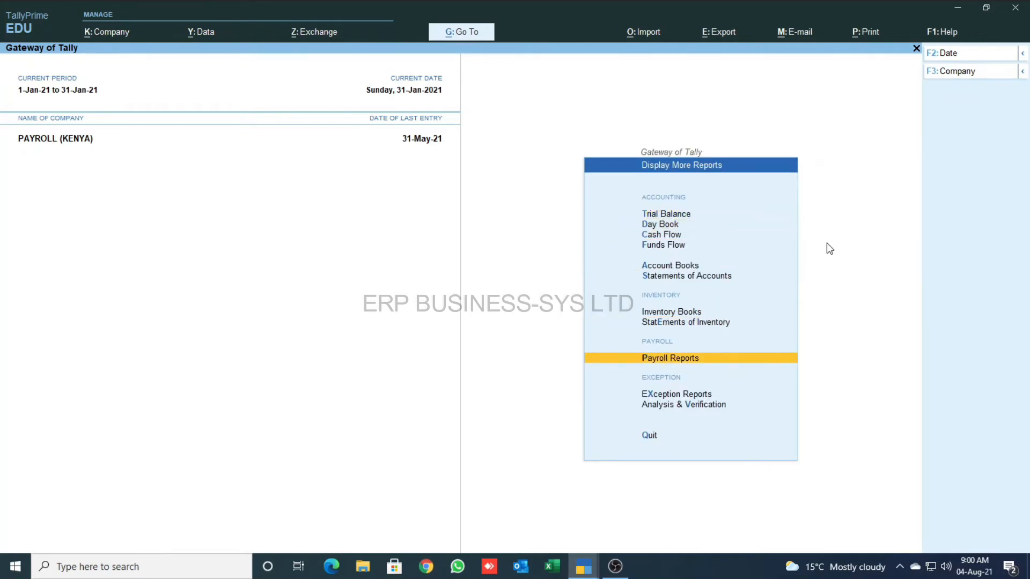
pyautogui.press('Return')
pyautogui.press('Return')
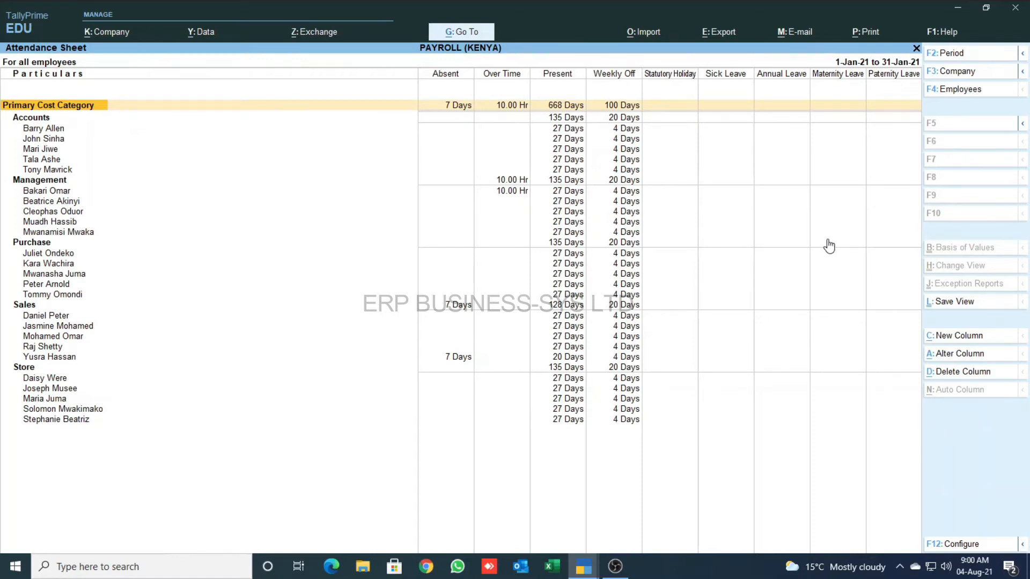
pyautogui.press('Down')
pyautogui.press('Right')
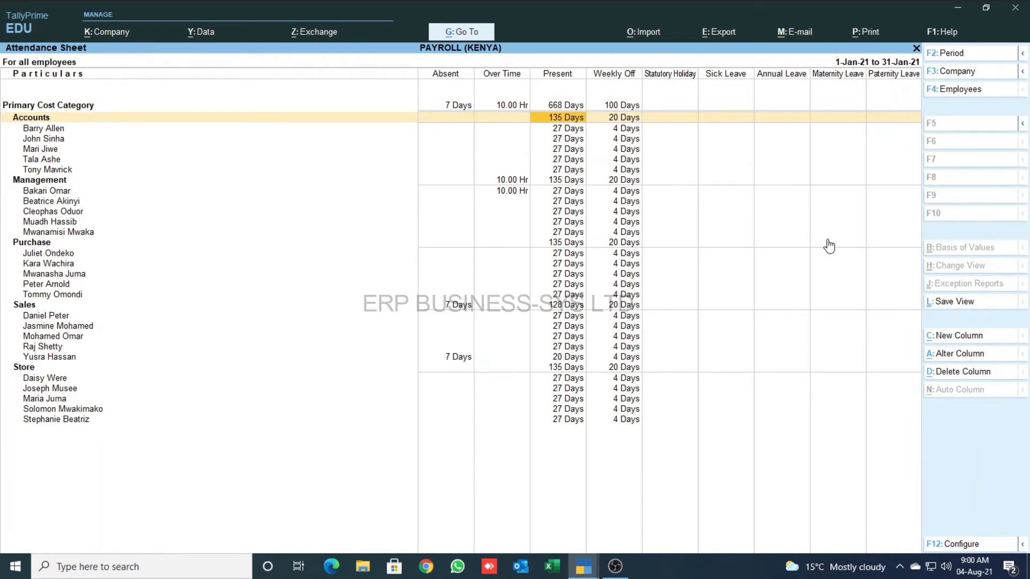
pyautogui.press('Right')
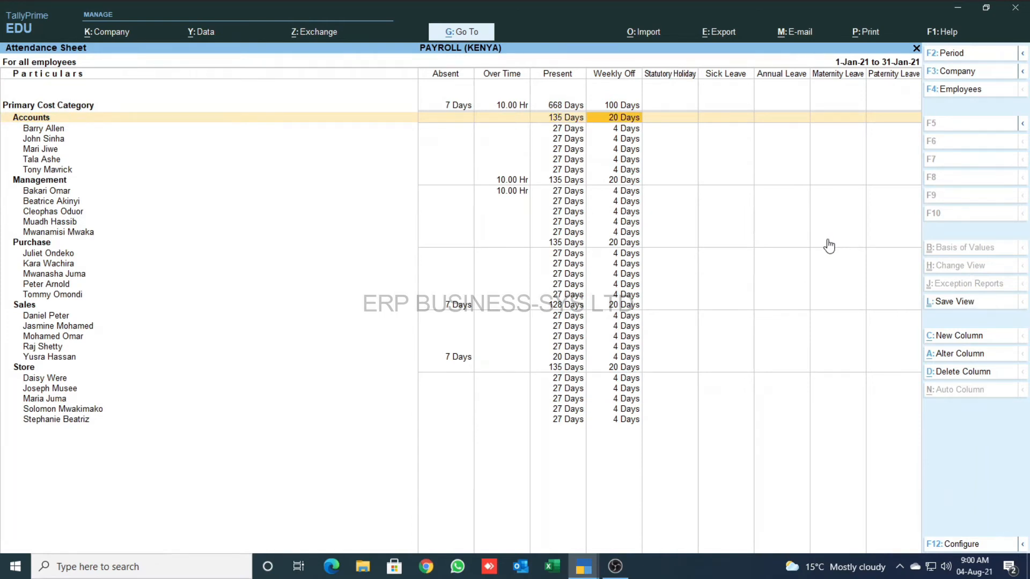
pyautogui.press('Down')
pyautogui.press('Down')
pyautogui.press('Down')
pyautogui.press('Down')
pyautogui.press('Down')
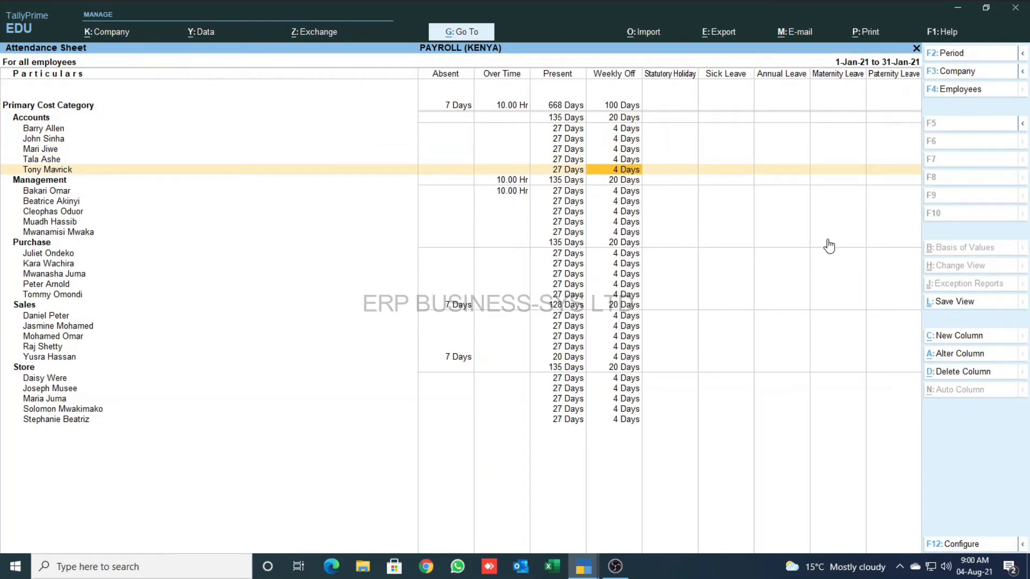
pyautogui.press('Escape')
pyautogui.press('Escape')
pyautogui.press('Escape')
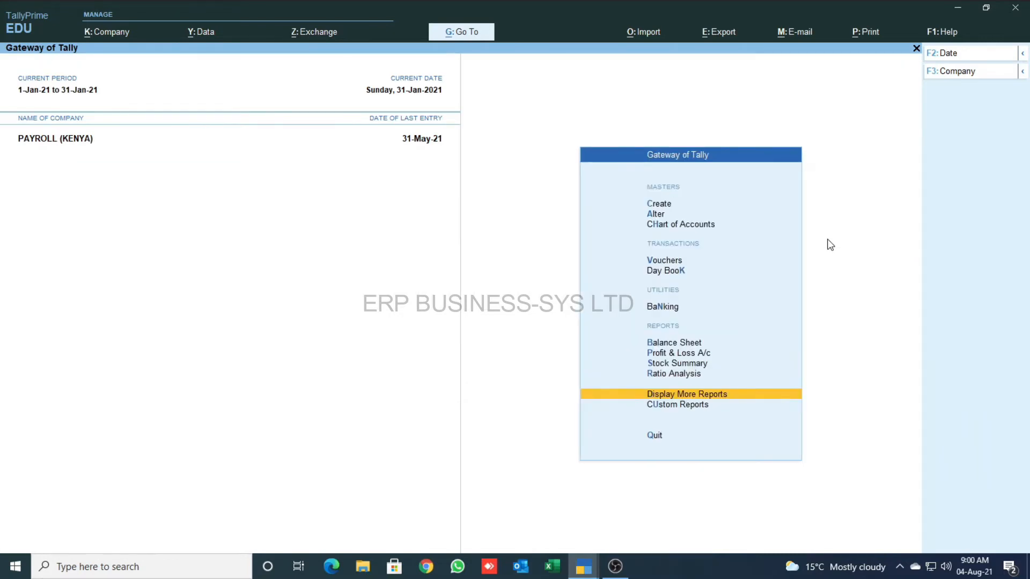
pyautogui.press('d')
pyautogui.press('a')
pyautogui.write('l')
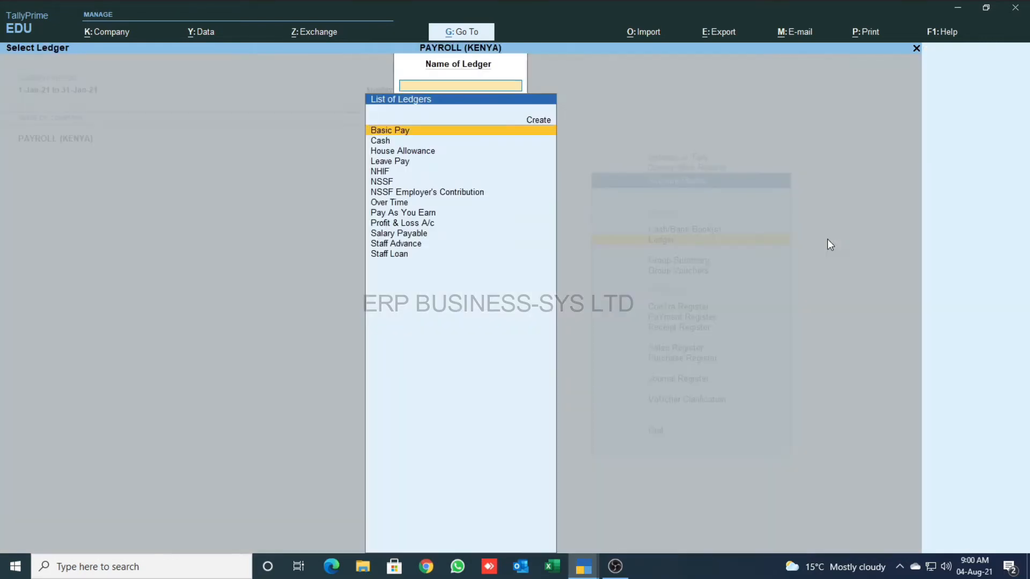
pyautogui.write('sta')
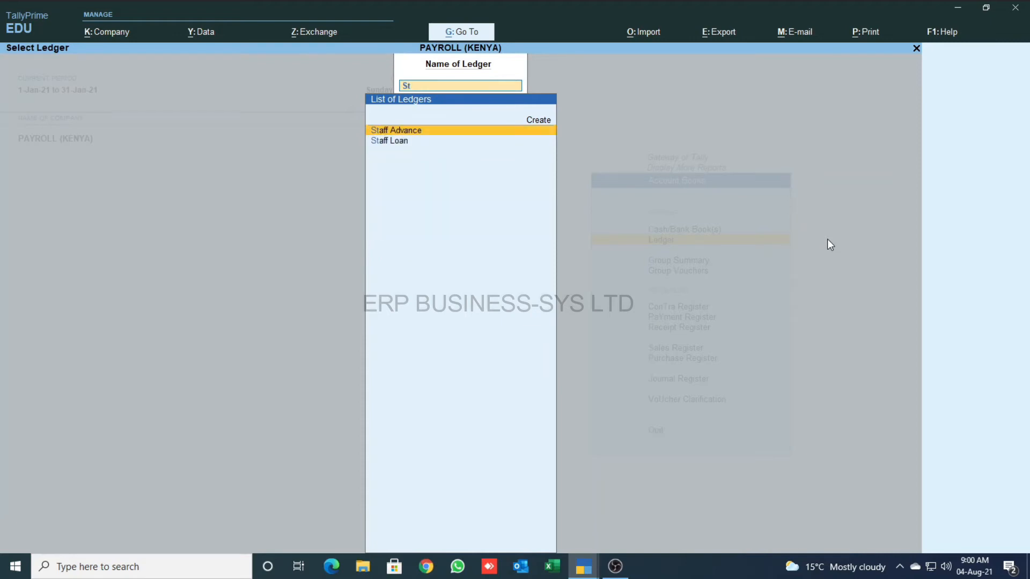
pyautogui.press('Return')
pyautogui.press('Return')
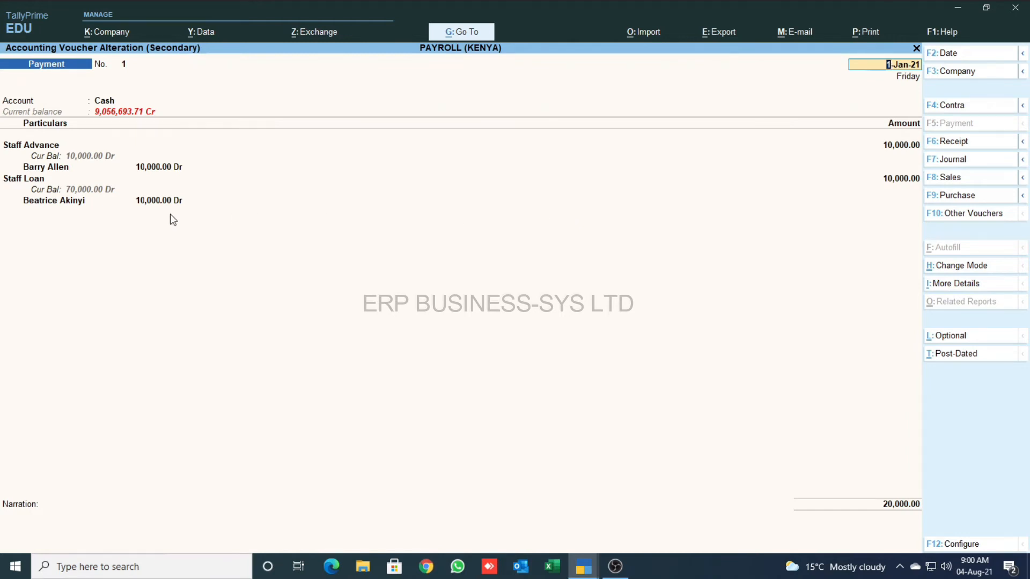
pyautogui.press('Escape')
pyautogui.press('Escape')
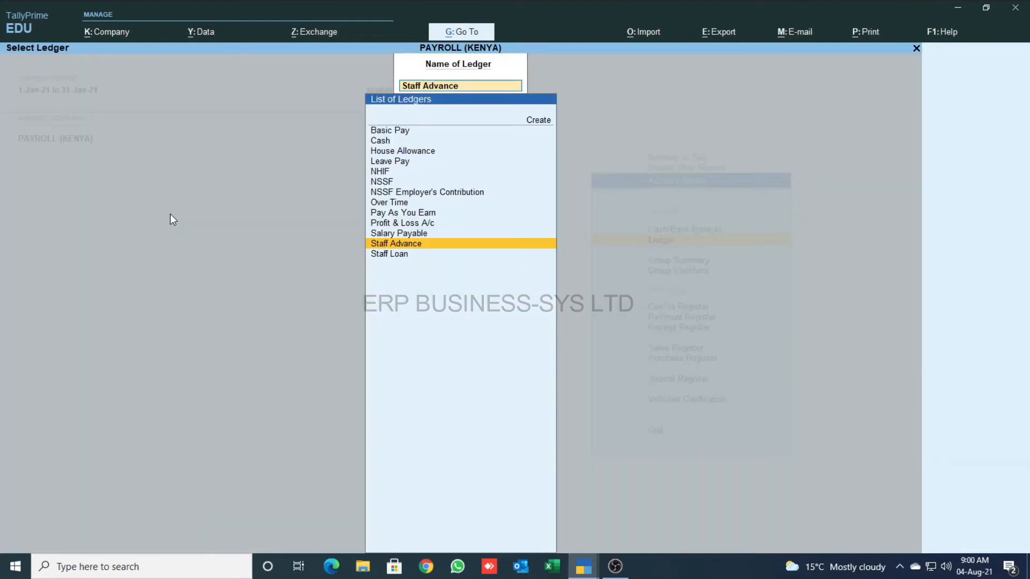
pyautogui.press('Escape')
pyautogui.press('Escape')
pyautogui.press('Escape')
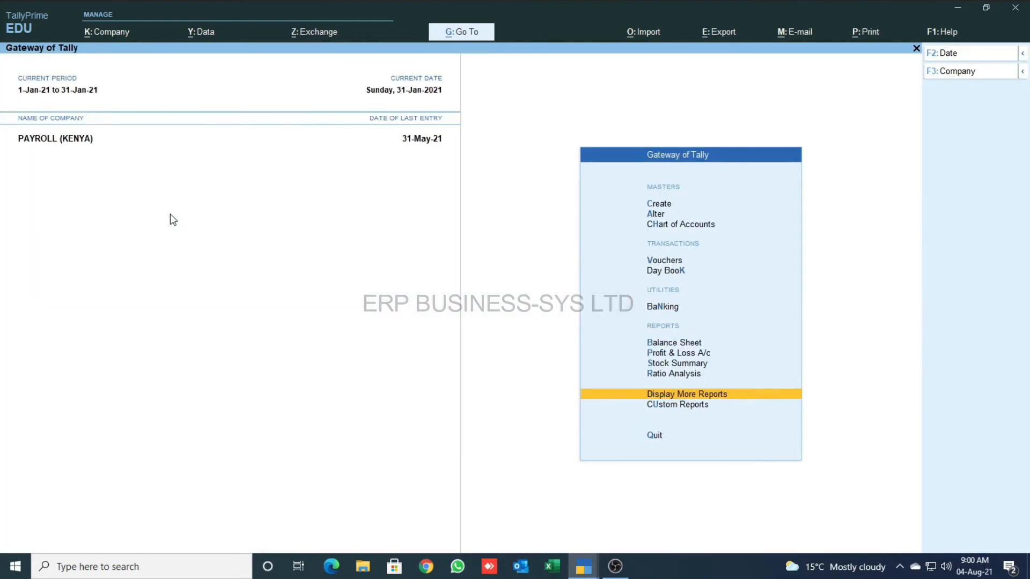
pyautogui.press('Up')
pyautogui.press('Up')
pyautogui.press('Up')
pyautogui.press('Up')
pyautogui.press('Up')
pyautogui.press('Up')
pyautogui.press('Up')
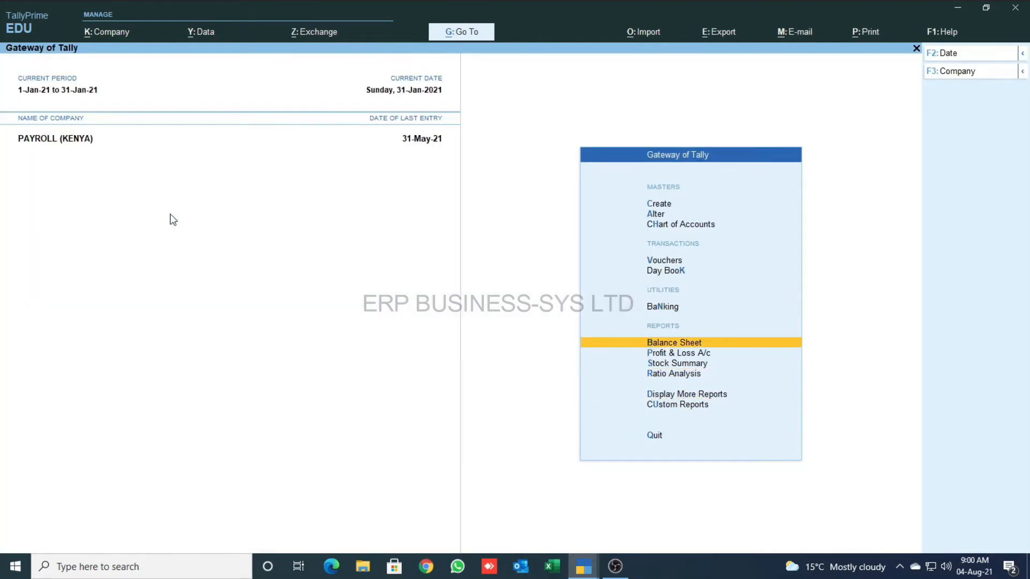
# - Open the Management employee's salary details showing all effective periods
pyautogui.press('Up')
pyautogui.press('Up')
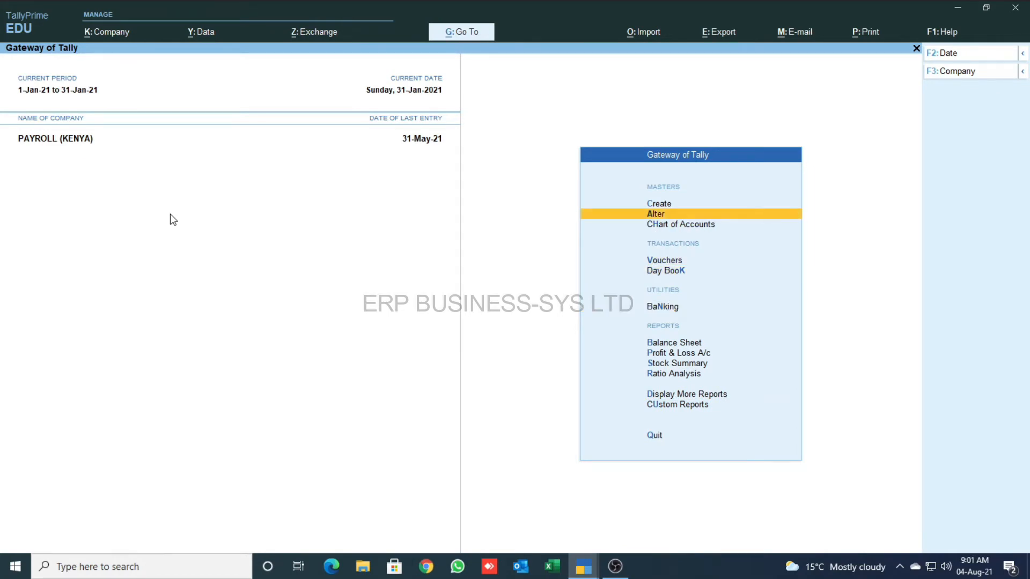
pyautogui.press('Return')
pyautogui.press('Down')
pyautogui.press('Down')
pyautogui.press('Down')
pyautogui.press('Down')
pyautogui.press('Down')
pyautogui.press('Down')
pyautogui.press('Down')
pyautogui.press('Down')
pyautogui.press('Down')
pyautogui.press('Down')
pyautogui.press('Down')
pyautogui.press('Down')
pyautogui.press('Down')
pyautogui.press('Down')
pyautogui.press('Down')
pyautogui.press('Down')
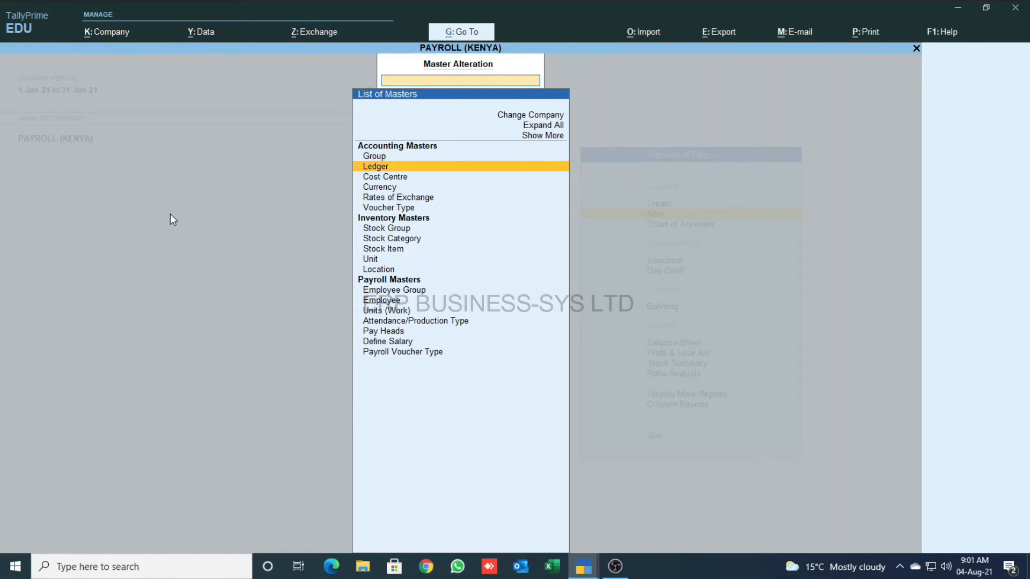
pyautogui.press('Return')
pyautogui.press('Down')
pyautogui.press('Down')
pyautogui.press('Down')
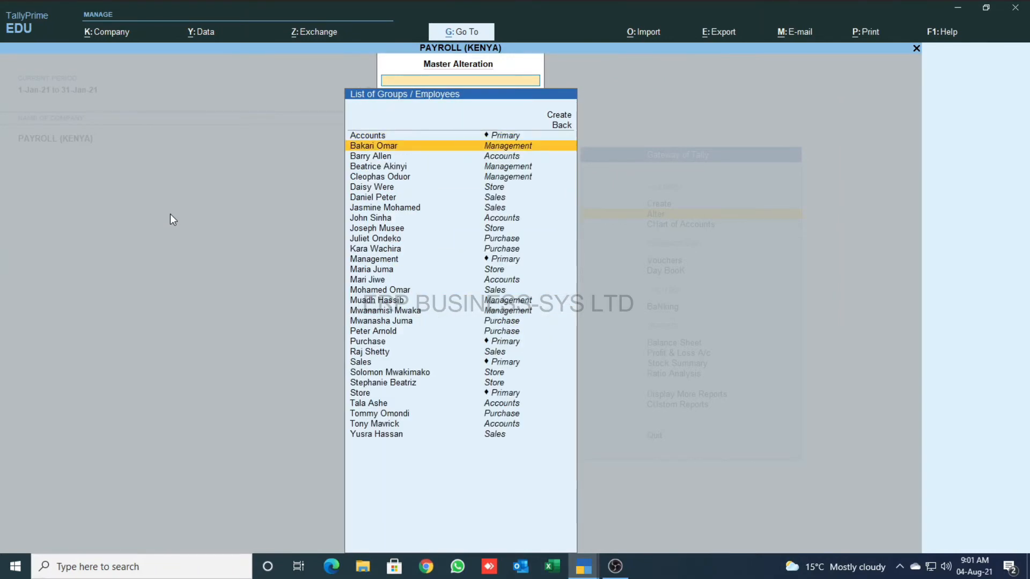
pyautogui.press('Return')
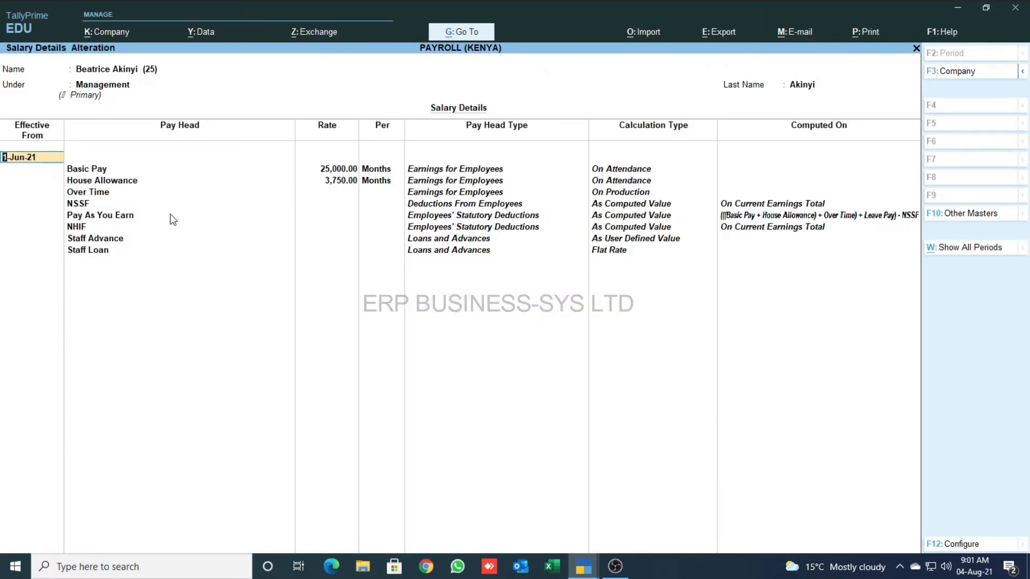
pyautogui.hotkey('ctrl', 'w')
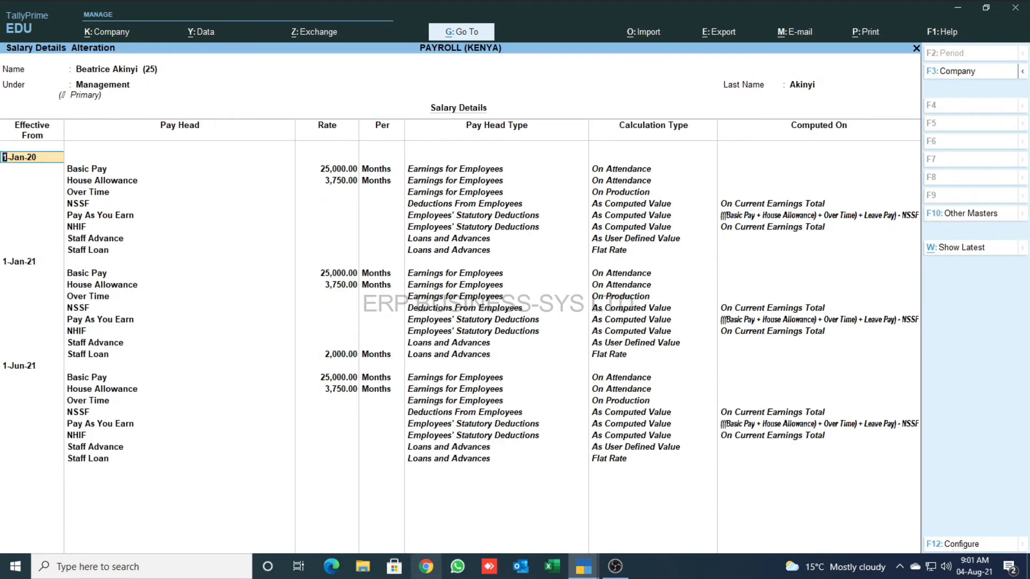
# - Clear the 1-Jan-21 Staff Loan rate of 2,000.00 and save the salary details
pyautogui.click(348, 357)
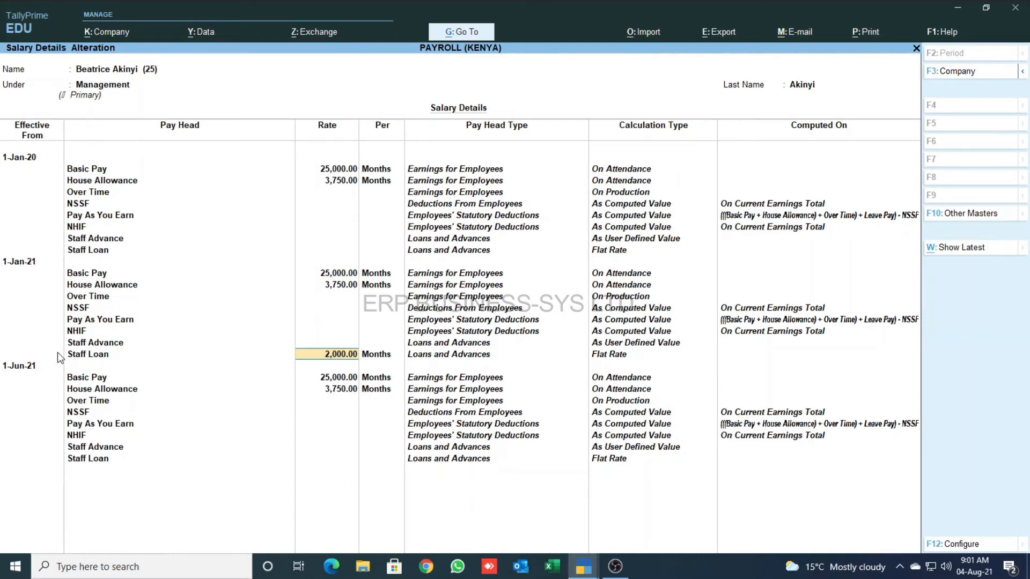
pyautogui.press('Escape')
pyautogui.press('Escape')
pyautogui.press('Escape')
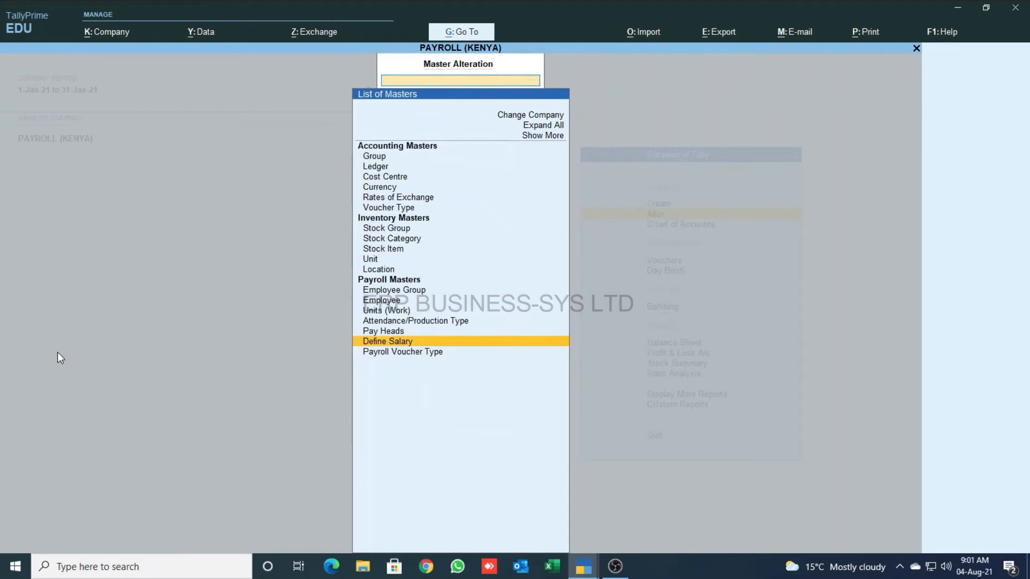
pyautogui.press('Escape')
# - Start a new voucher with the voucher type changed to Payroll
pyautogui.press('Down')
pyautogui.press('Down')
pyautogui.press('Return')
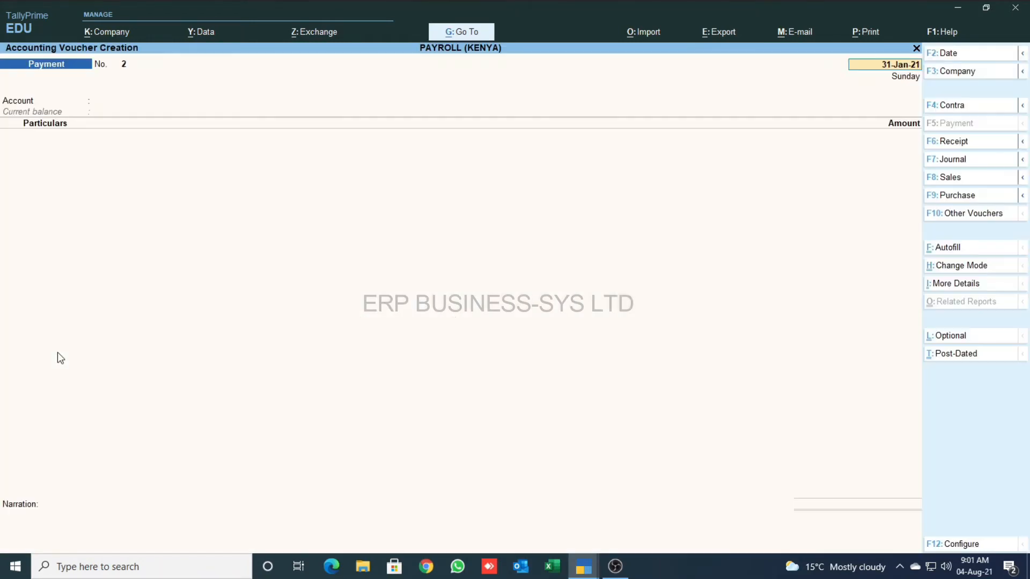
pyautogui.press('F10')
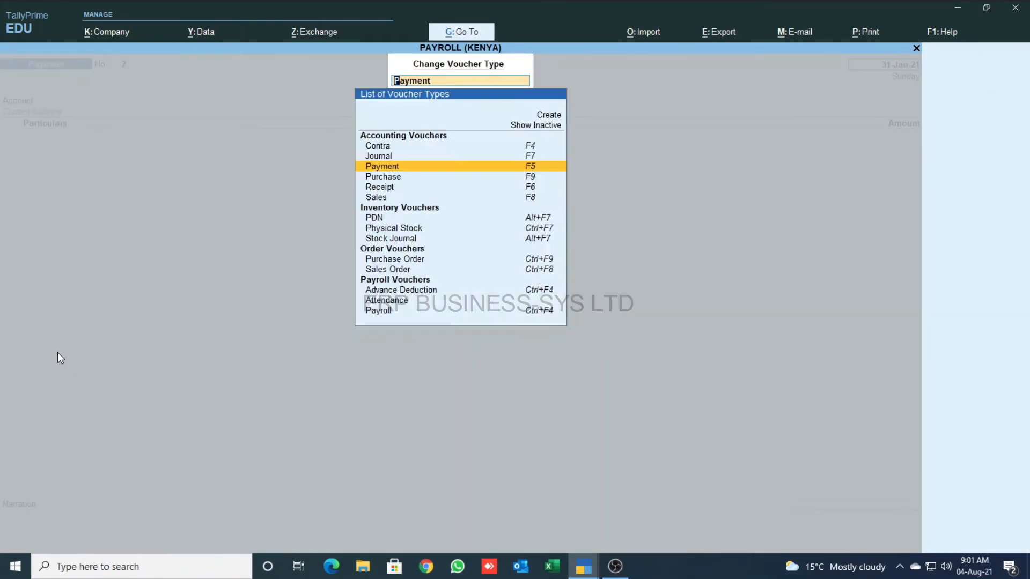
pyautogui.hotkey('ctrl', 'F4')
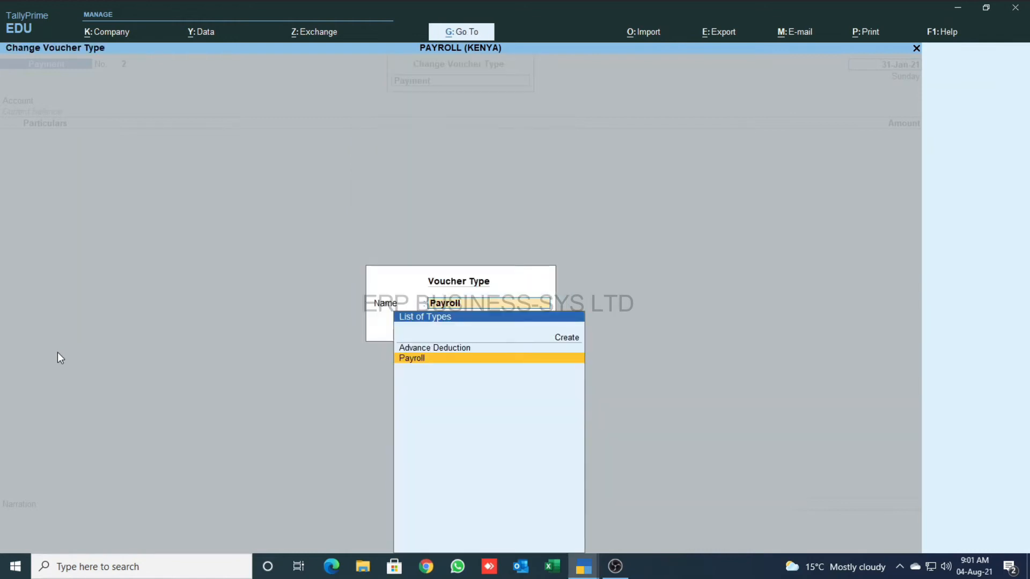
pyautogui.press('Return')
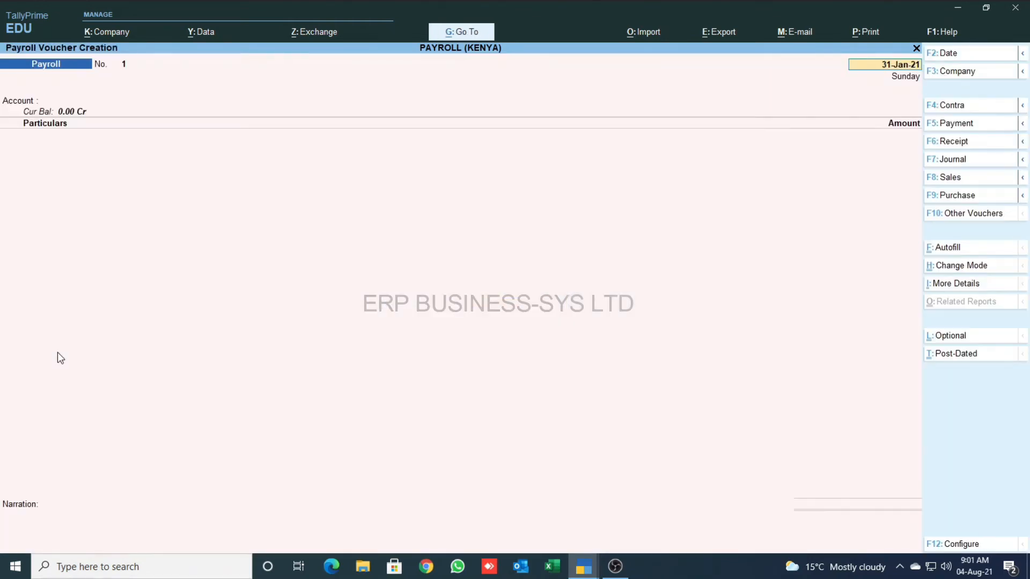
# - Autofill all employees' salaries for 1-1-2021 to 31-1-2021, crediting Salary Payable, and save voucher No. 1
pyautogui.click(947, 247)
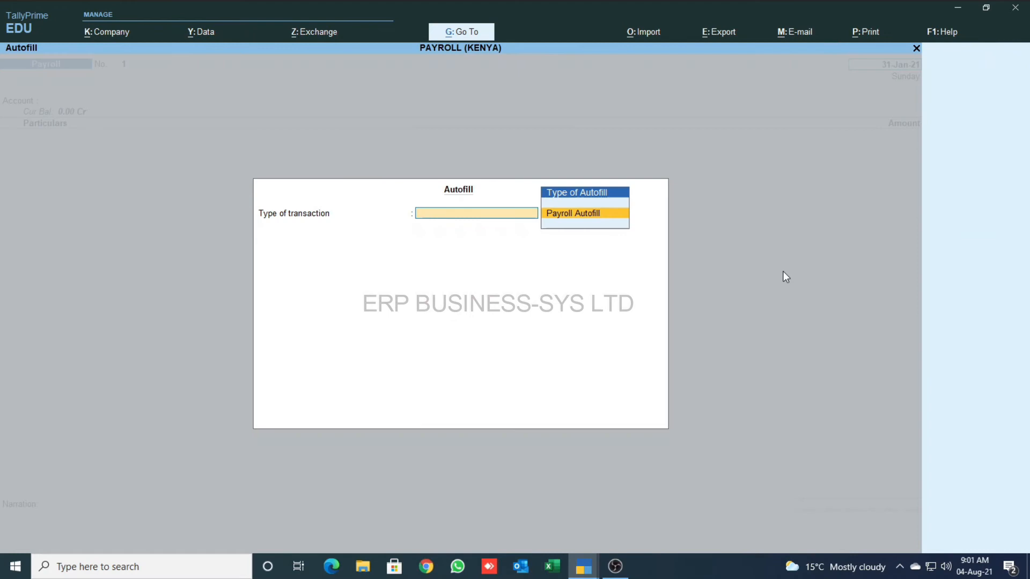
pyautogui.press('Return')
pyautogui.press('Down')
pyautogui.press('Return')
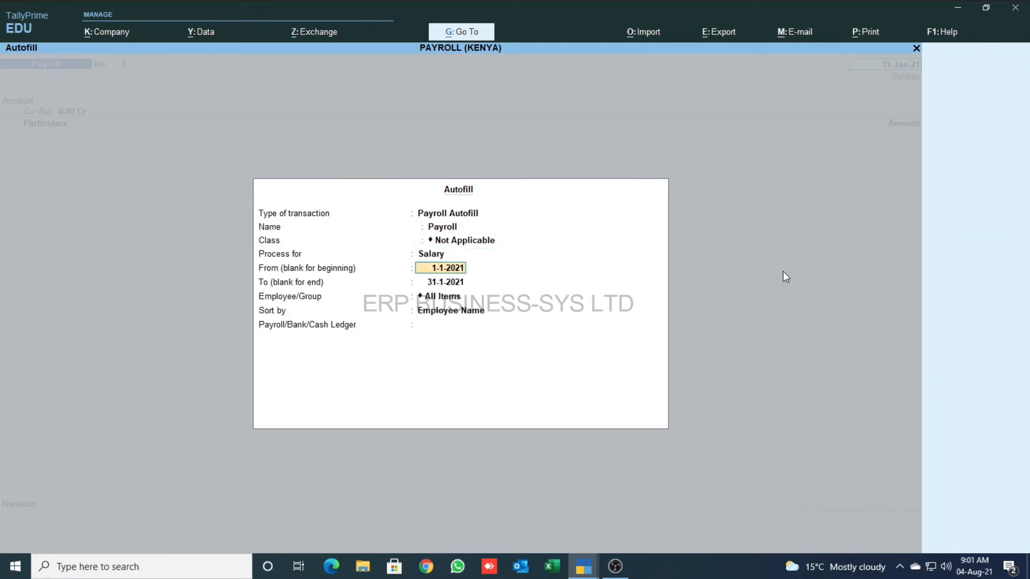
pyautogui.press('Return')
pyautogui.press('Return')
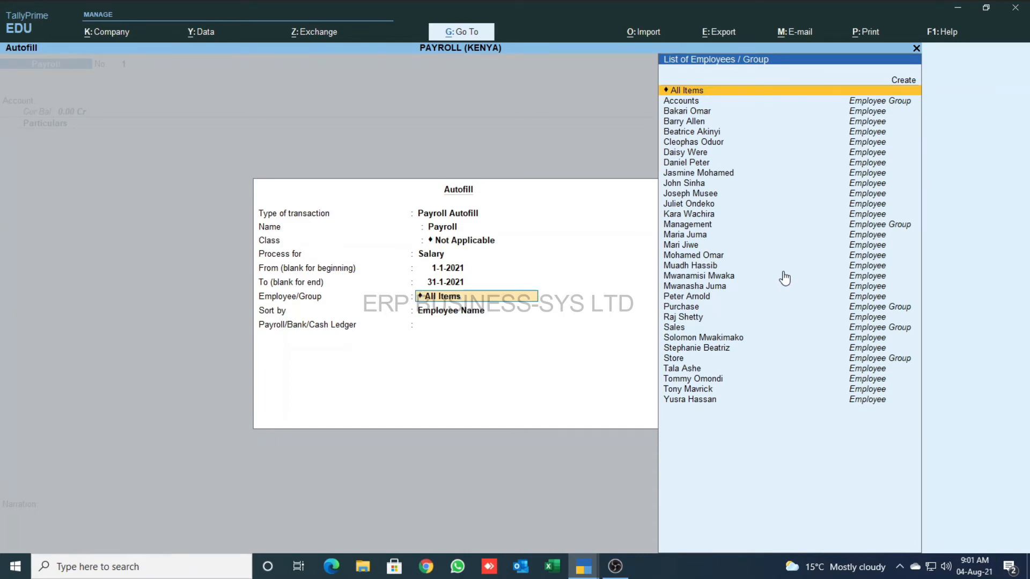
pyautogui.press('Return')
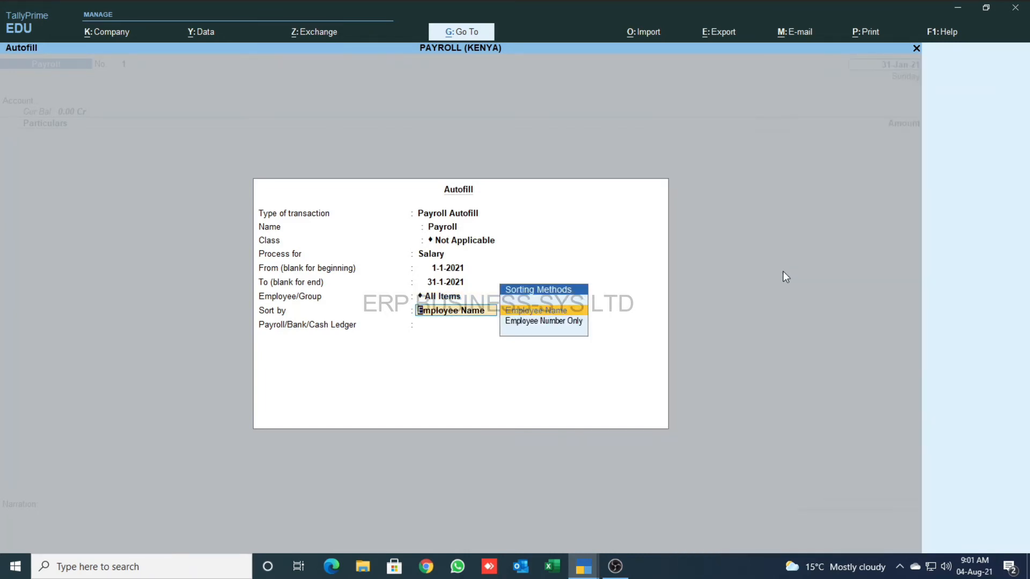
pyautogui.press('Return')
pyautogui.press('Down')
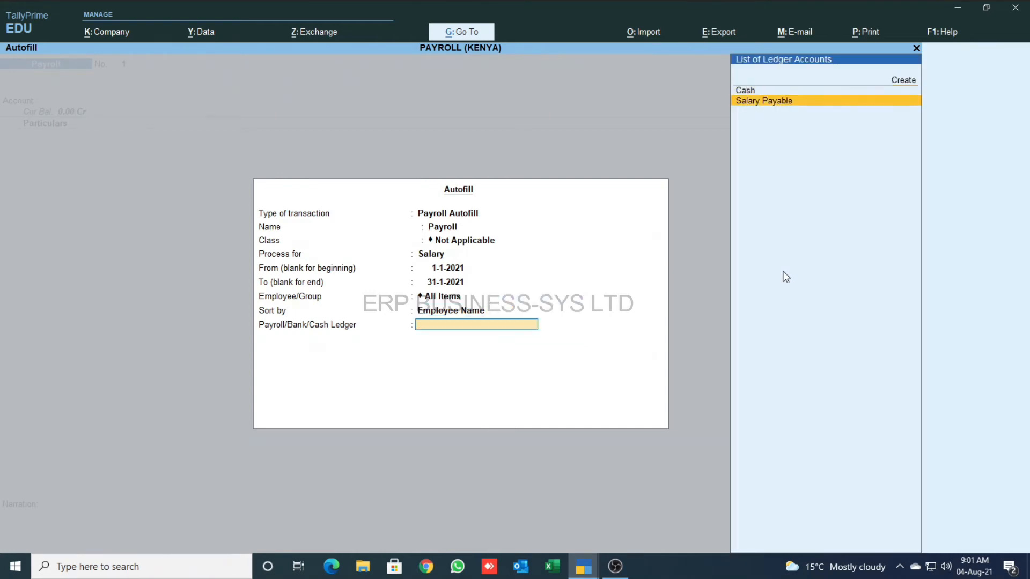
pyautogui.press('Return')
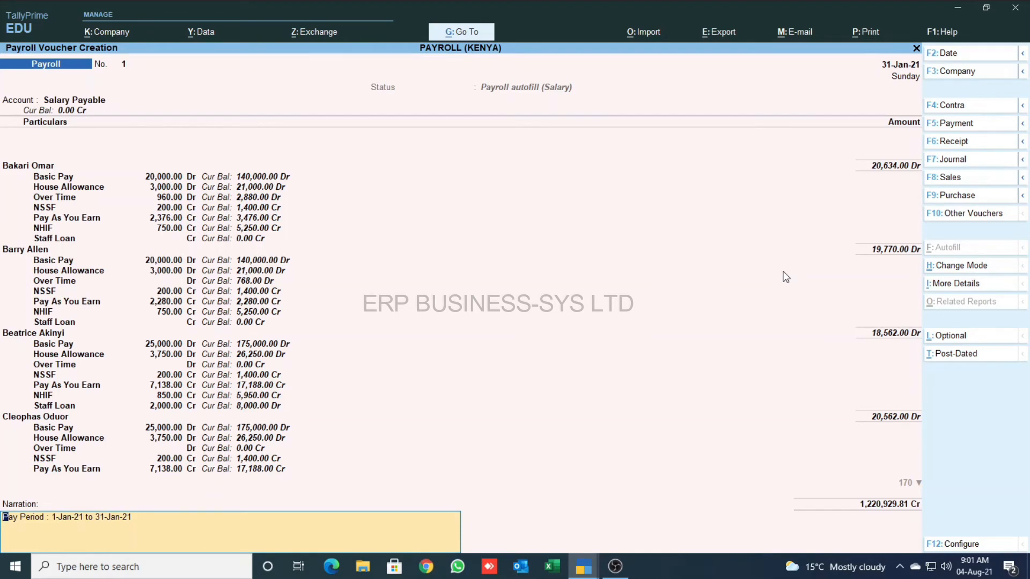
pyautogui.press('Return')
pyautogui.press('Return')
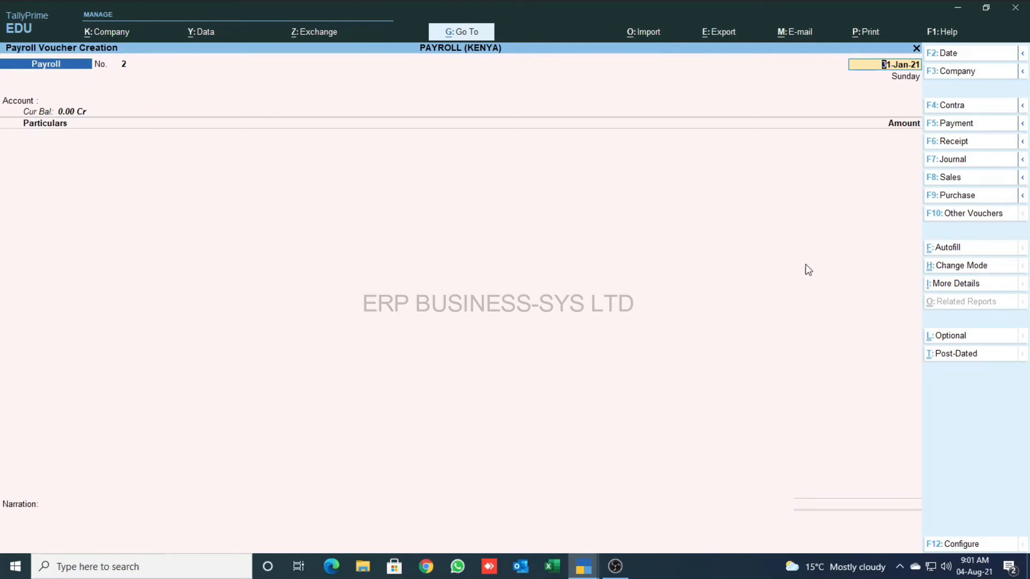
# - Autofill the next payroll voucher for User Defined period 1-1-2021 to 31-1-2021 against Salary Payable
pyautogui.click(970, 250)
pyautogui.press('Return')
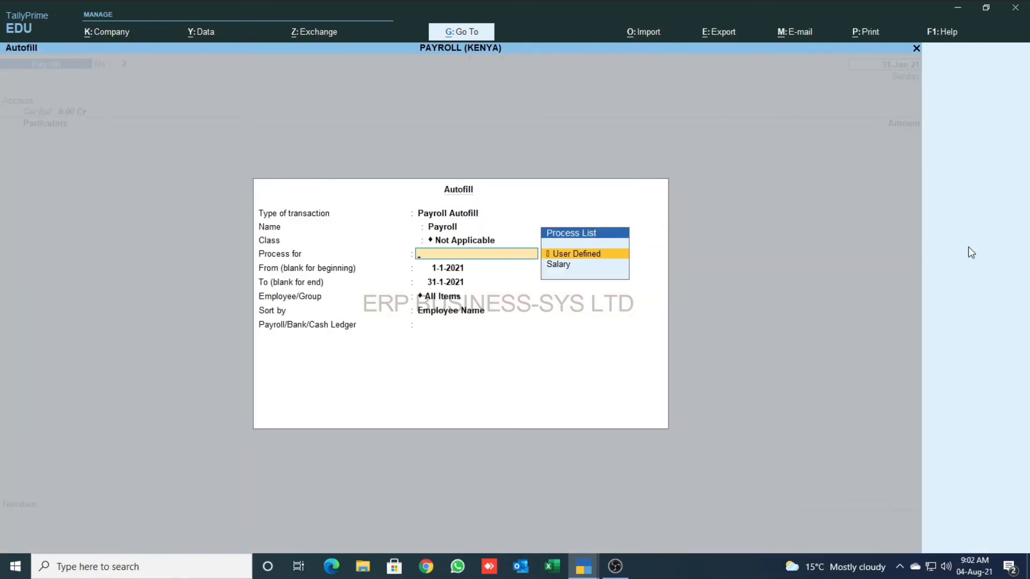
pyautogui.press('Return')
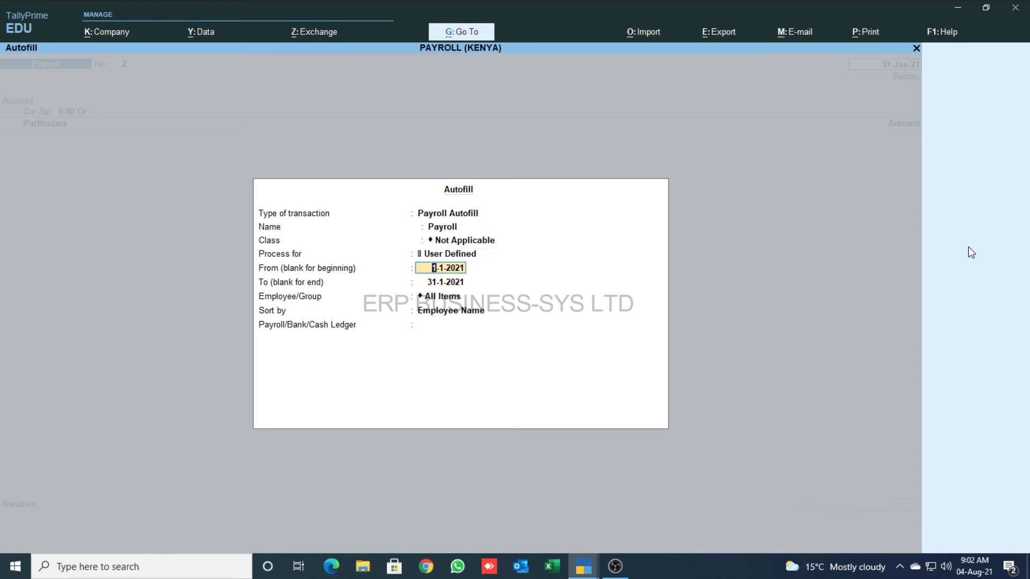
pyautogui.press('Return')
pyautogui.press('Return')
pyautogui.press('Return')
pyautogui.press('Return')
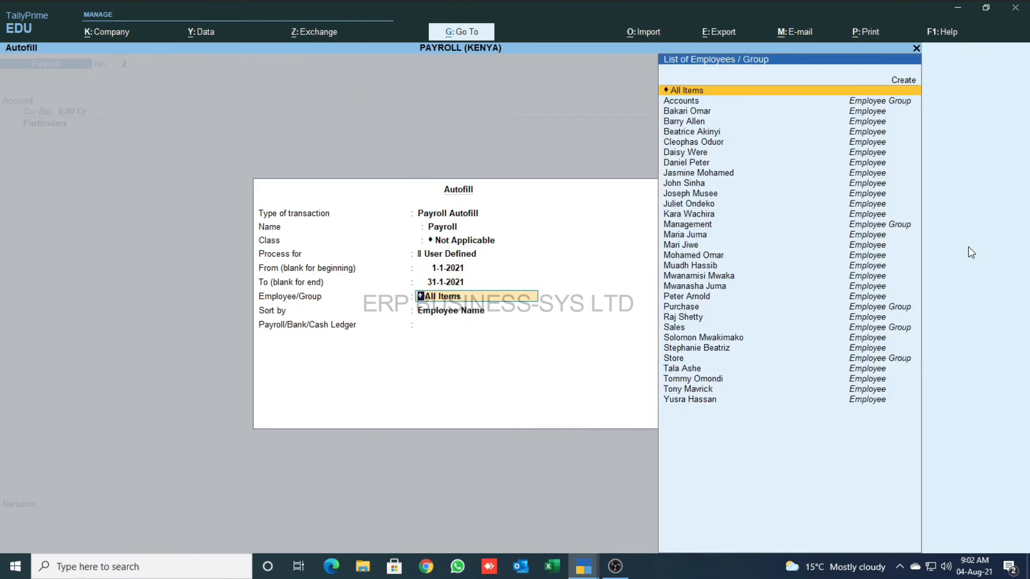
pyautogui.press('Down')
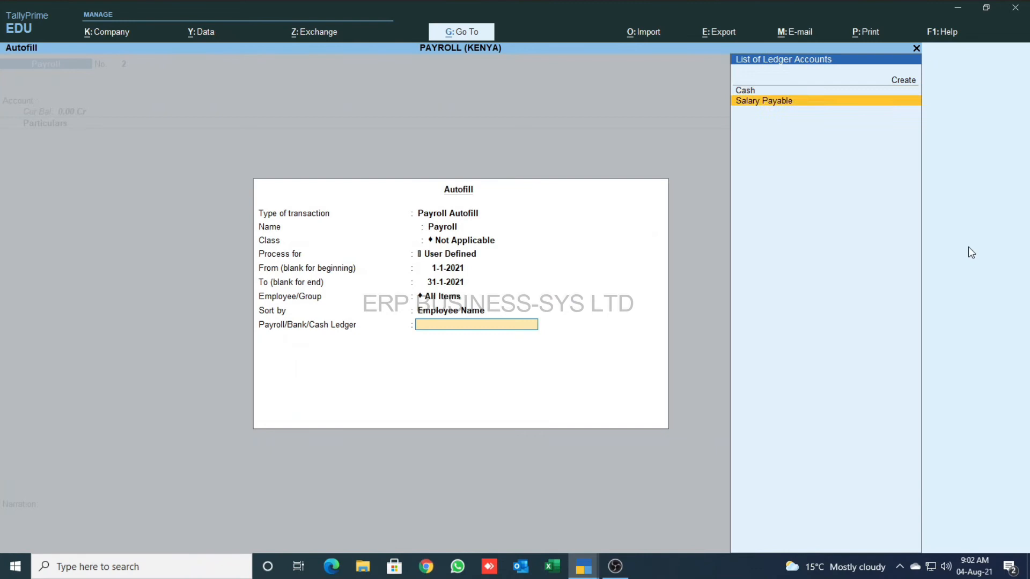
pyautogui.press('Return')
pyautogui.press('Return')
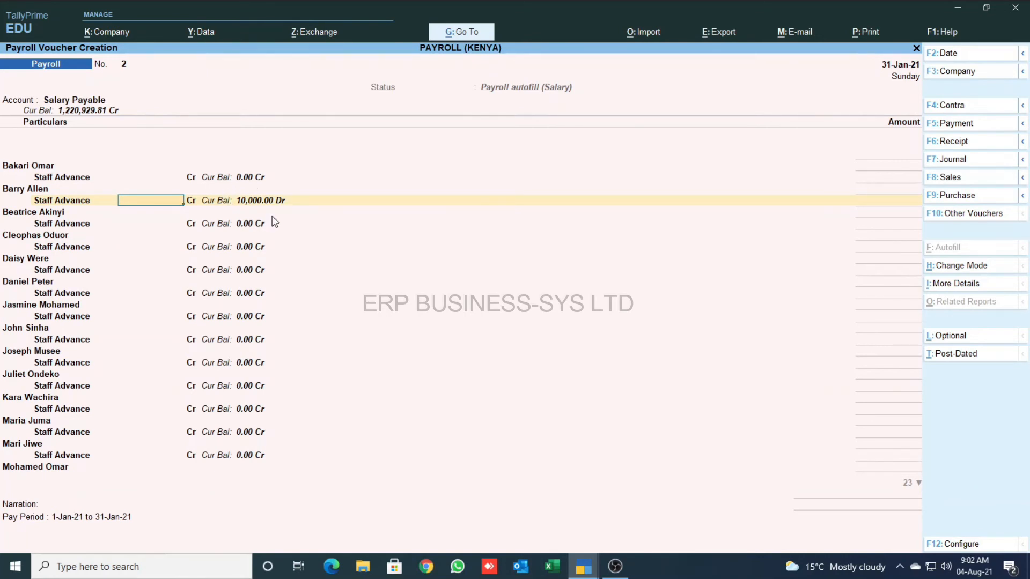
# - Enter a 5,000 Staff Advance for one employee, save the voucher and return to Gateway
pyautogui.write('5000')
pyautogui.press('Return')
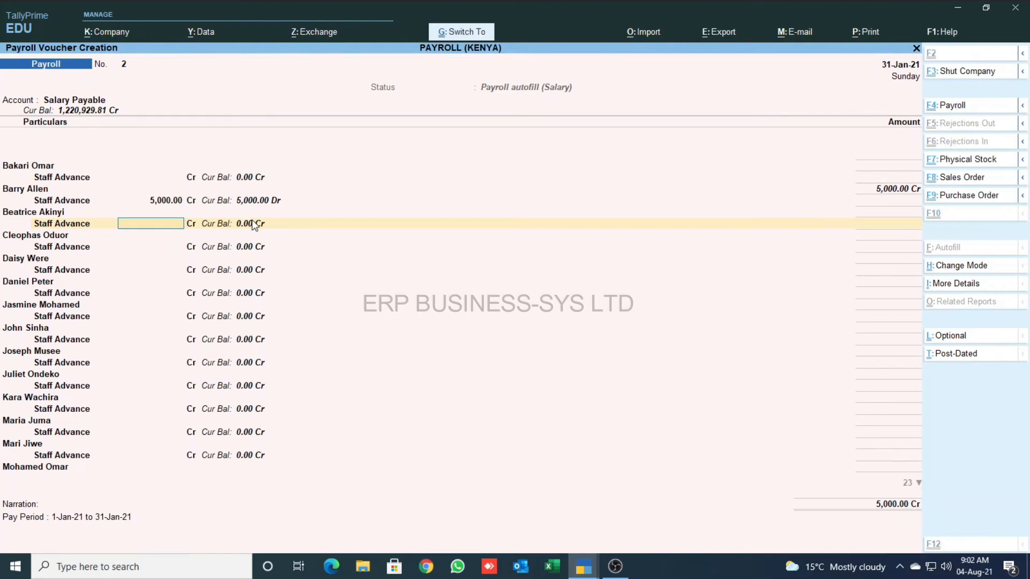
pyautogui.hotkey('ctrl', 'a')
pyautogui.press('Escape')
pyautogui.press('Return')
pyautogui.press('Down')
pyautogui.press('Down')
pyautogui.press('Down')
pyautogui.press('Down')
pyautogui.press('Down')
pyautogui.press('Down')
pyautogui.press('Down')
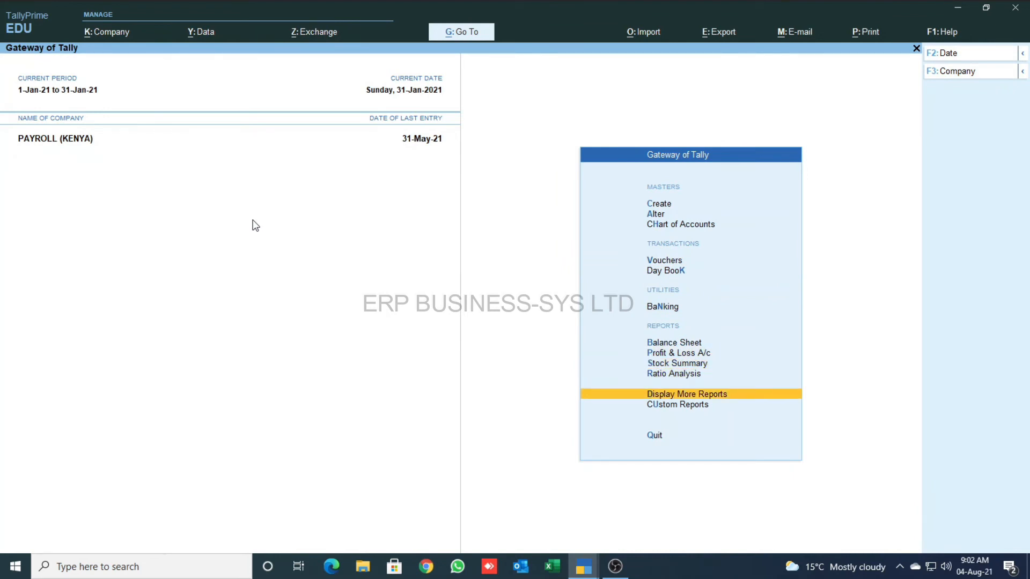
# - View the January 2021 Pay Sheet for all employees, netting 1,215,929.81, then close it
pyautogui.press('Return')
pyautogui.press('Down')
pyautogui.press('Down')
pyautogui.press('Down')
pyautogui.press('Down')
pyautogui.press('Down')
pyautogui.press('Down')
pyautogui.press('Down')
pyautogui.press('Down')
pyautogui.press('Down')
pyautogui.press('Down')
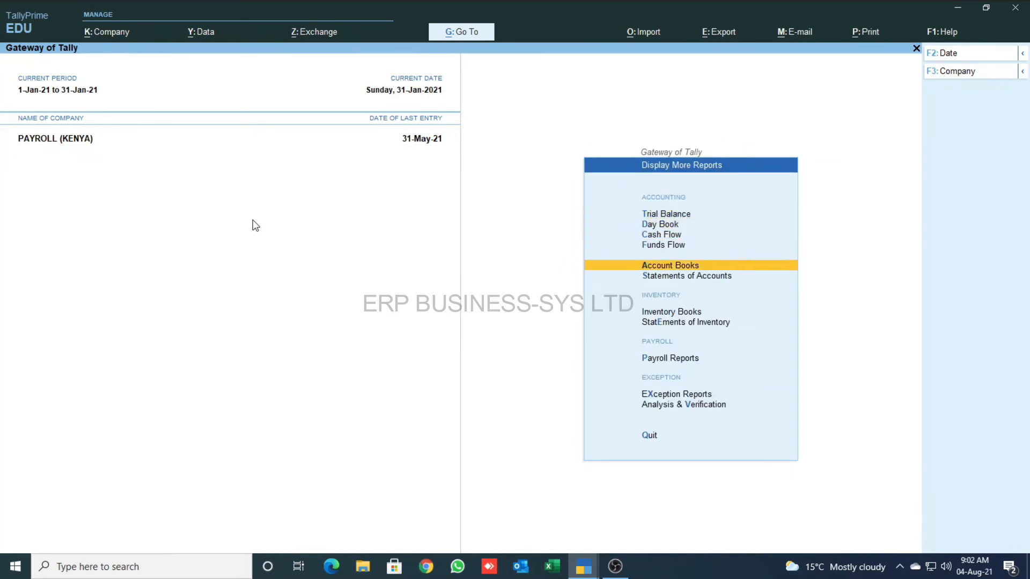
pyautogui.press('Up')
pyautogui.press('Up')
pyautogui.press('Return')
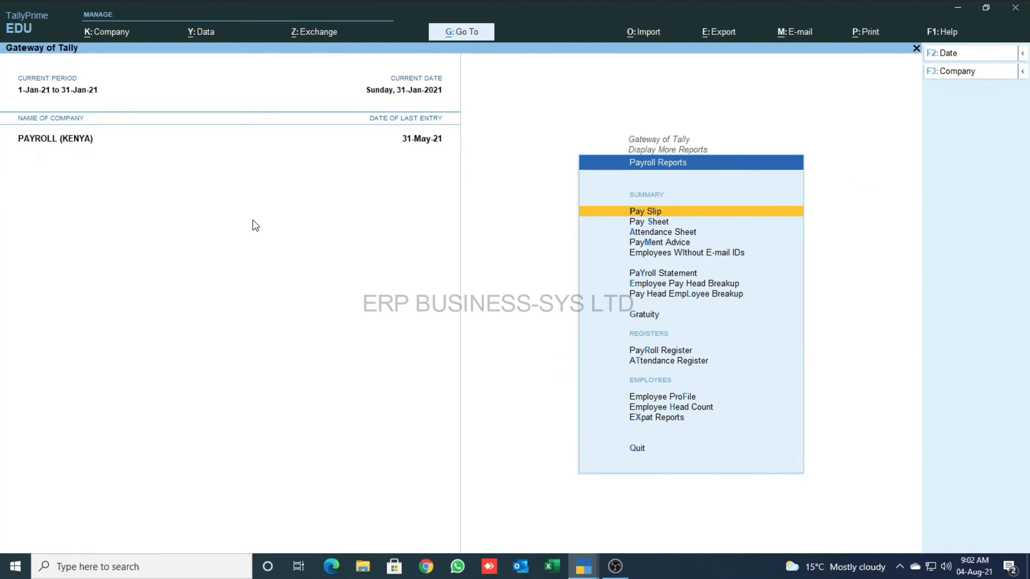
pyautogui.press('Down')
pyautogui.press('Return')
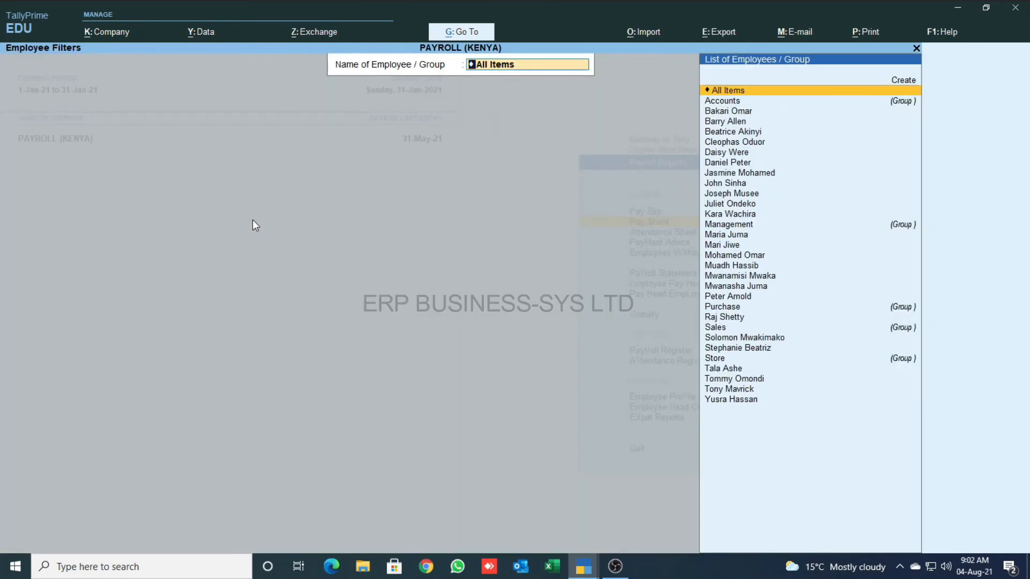
pyautogui.press('Return')
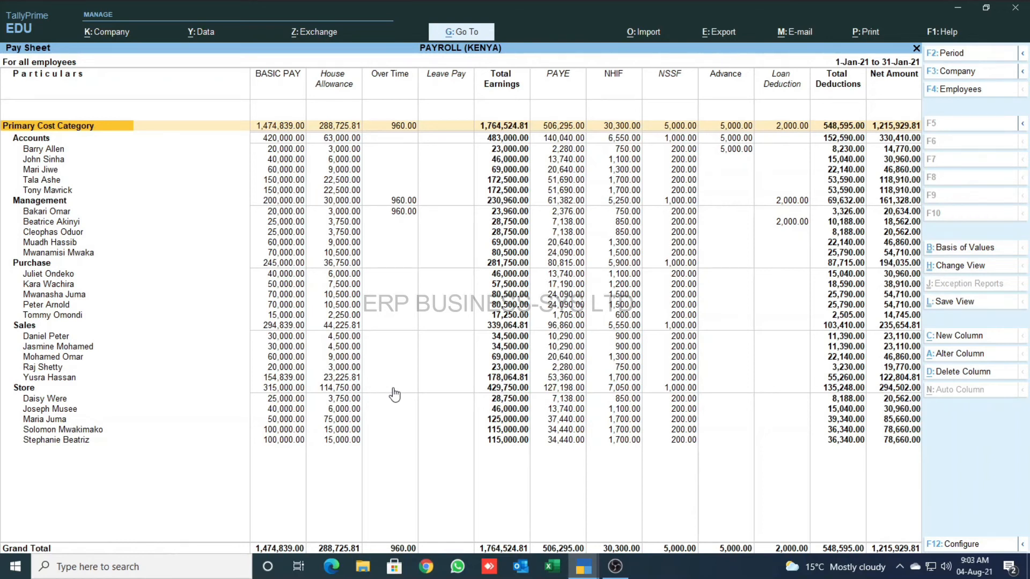
pyautogui.press('Escape')
pyautogui.press('Escape')
pyautogui.press('Escape')
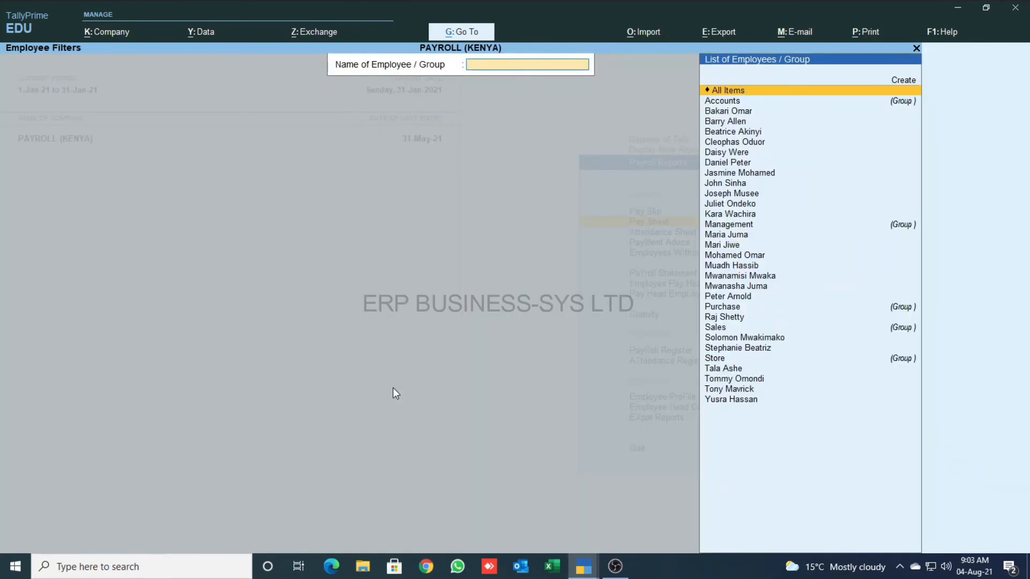
# - Open the Multi Pay Slip for all employees and review its e-mail settings without sending
pyautogui.press('Up')
pyautogui.press('Return')
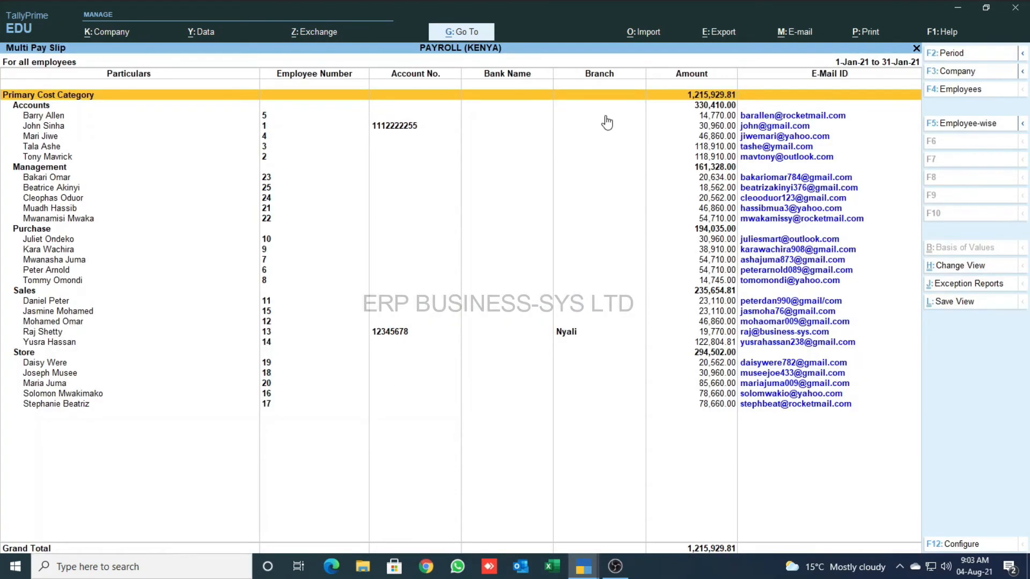
pyautogui.click(783, 32)
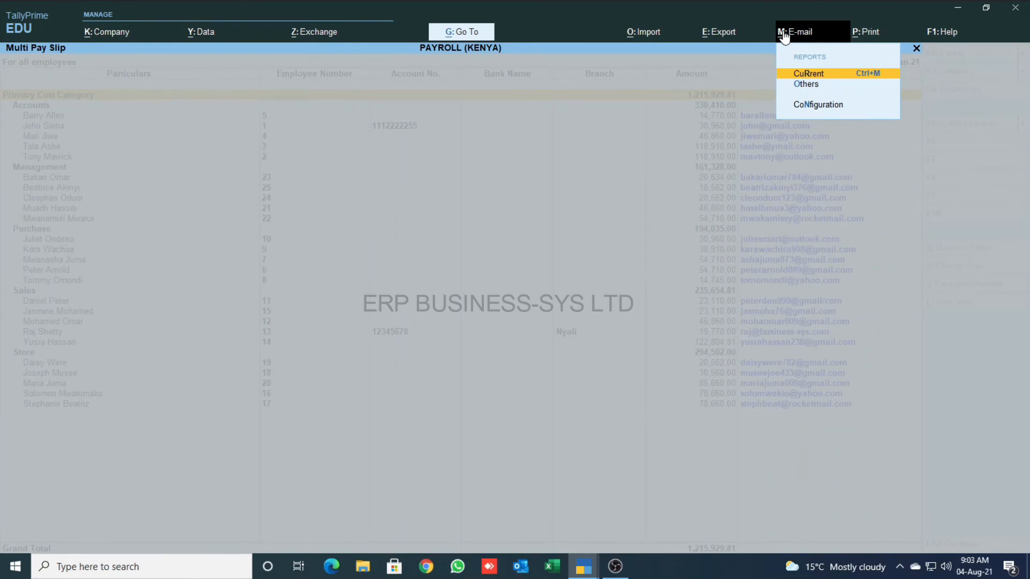
pyautogui.press('Return')
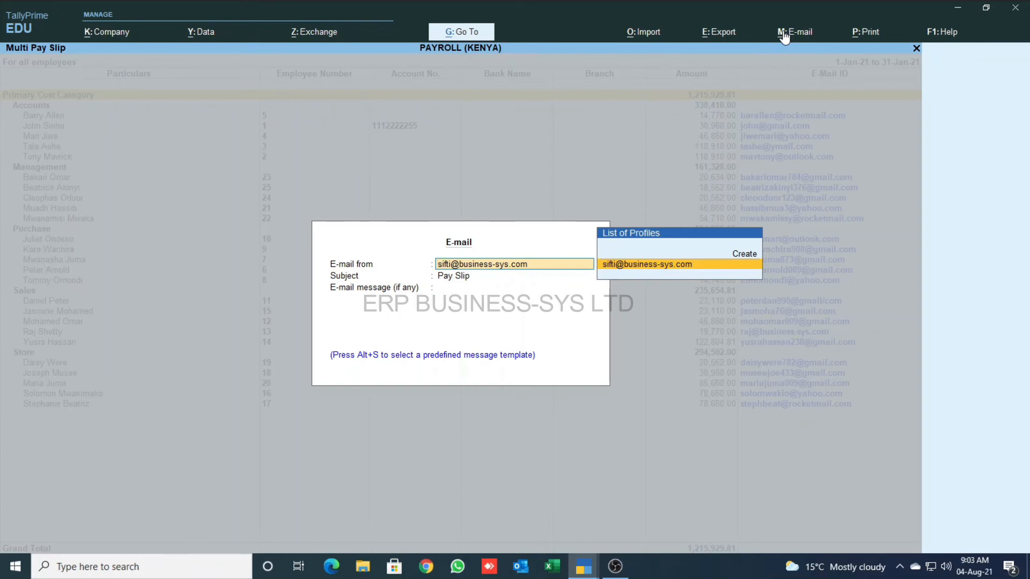
pyautogui.press('Return')
pyautogui.press('Return')
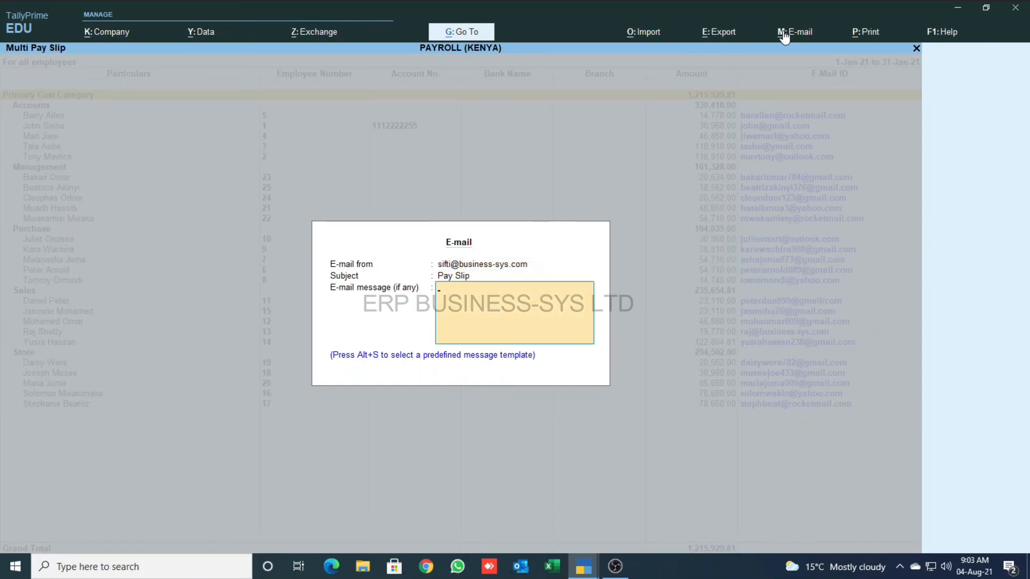
pyautogui.press('Return')
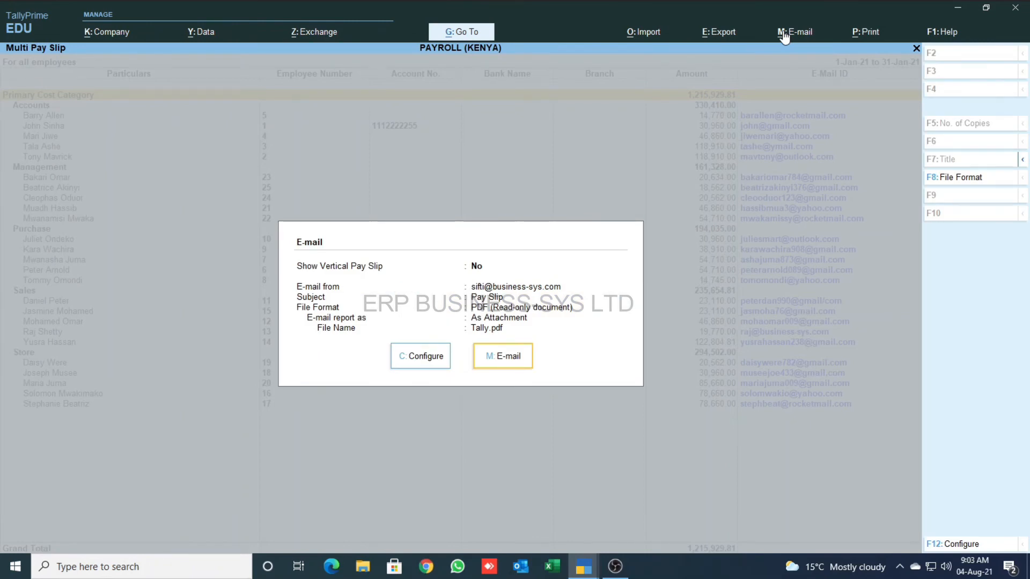
pyautogui.press('Escape')
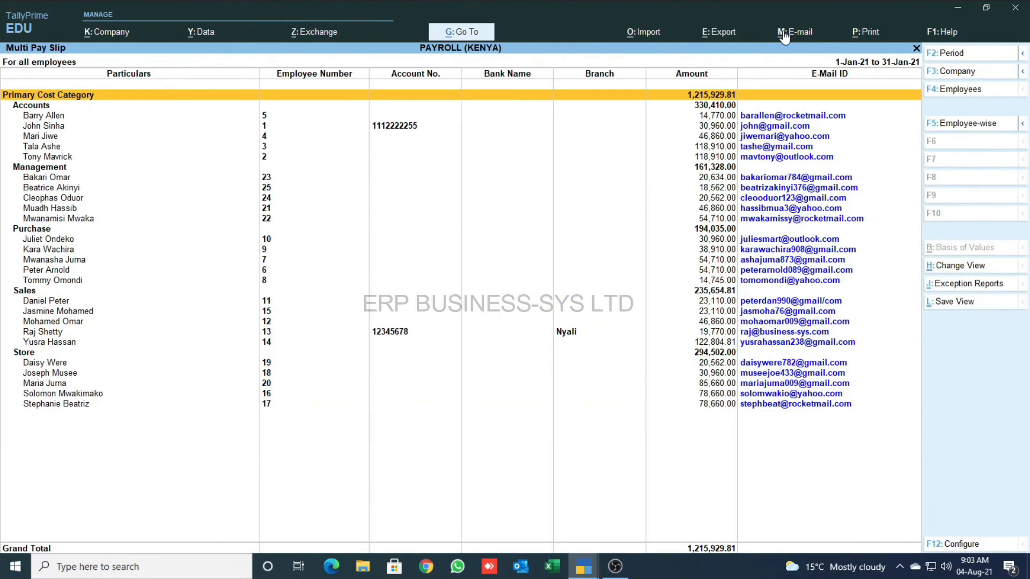
# - Print-preview the January pay slips as a 25-page printout, page through, and close it
pyautogui.click(871, 35)
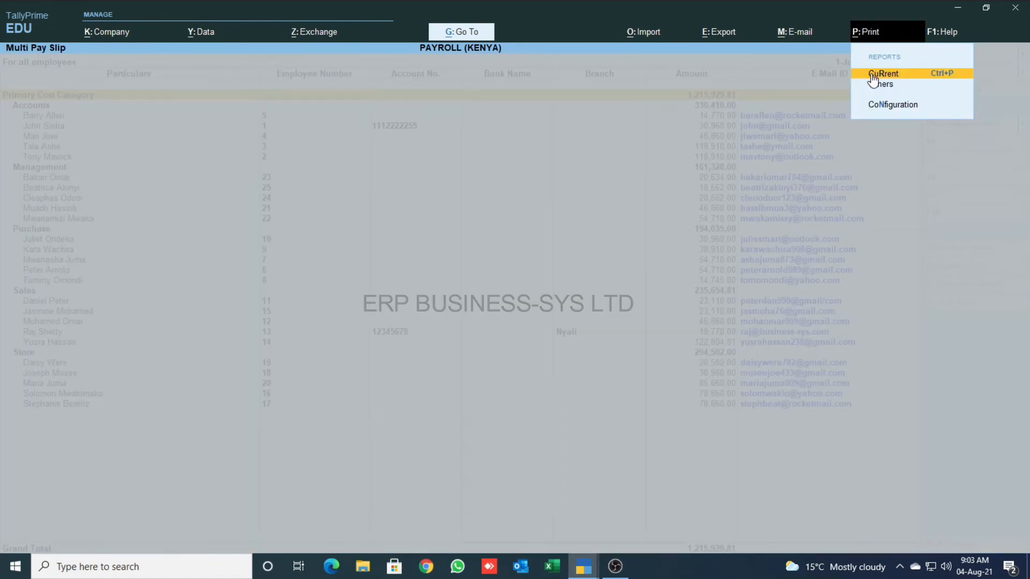
pyautogui.click(871, 75)
pyautogui.press('i')
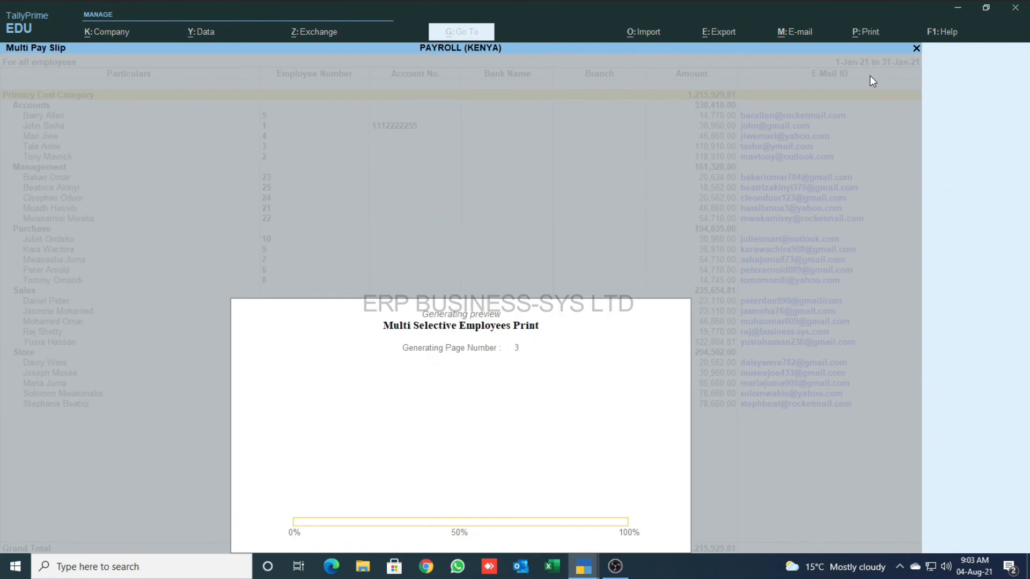
pyautogui.press('pagedown')
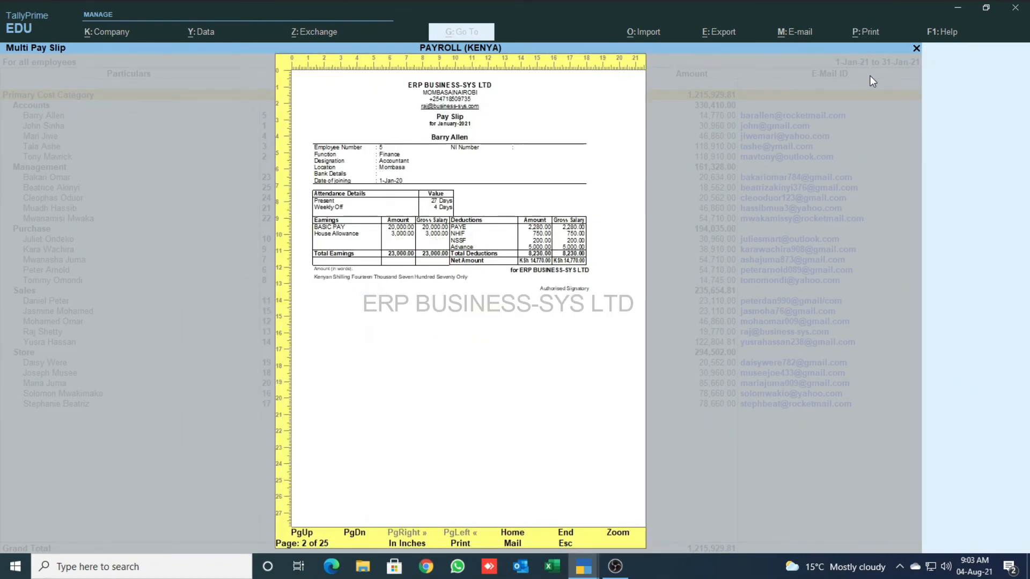
pyautogui.press('pagedown')
pyautogui.press('pagedown')
pyautogui.press('pagedown')
pyautogui.press('pagedown')
pyautogui.press('pagedown')
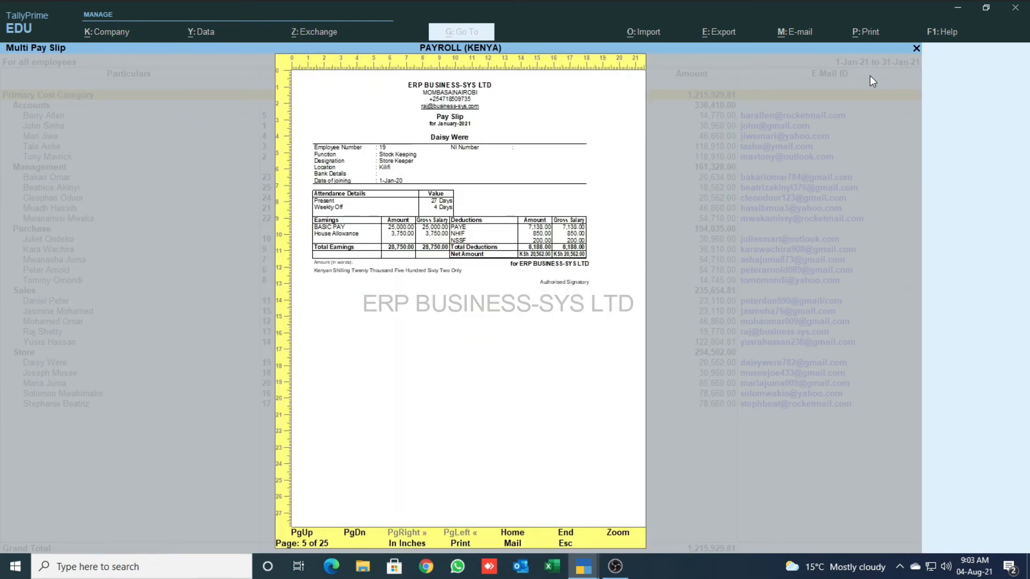
pyautogui.press('Escape')
pyautogui.press('Escape')
pyautogui.press('Escape')
pyautogui.press('Down')
pyautogui.press('Down')
pyautogui.press('Down')
pyautogui.press('Down')
pyautogui.press('Down')
pyautogui.press('Down')
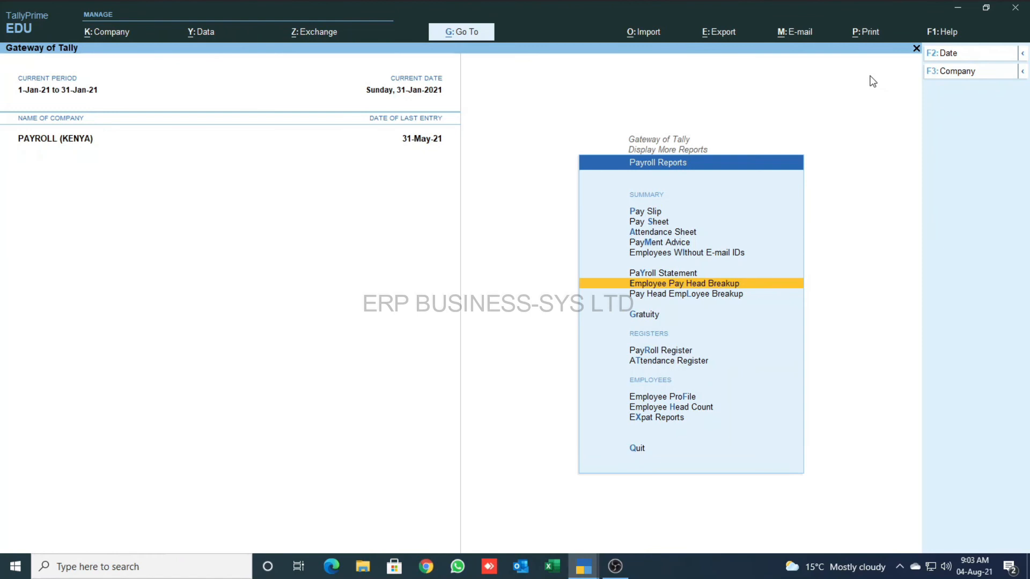
# - Show the House Allowance breakup by employee for the period 1-1-2021 to 31-1-2021
pyautogui.press('Return')
pyautogui.press('Down')
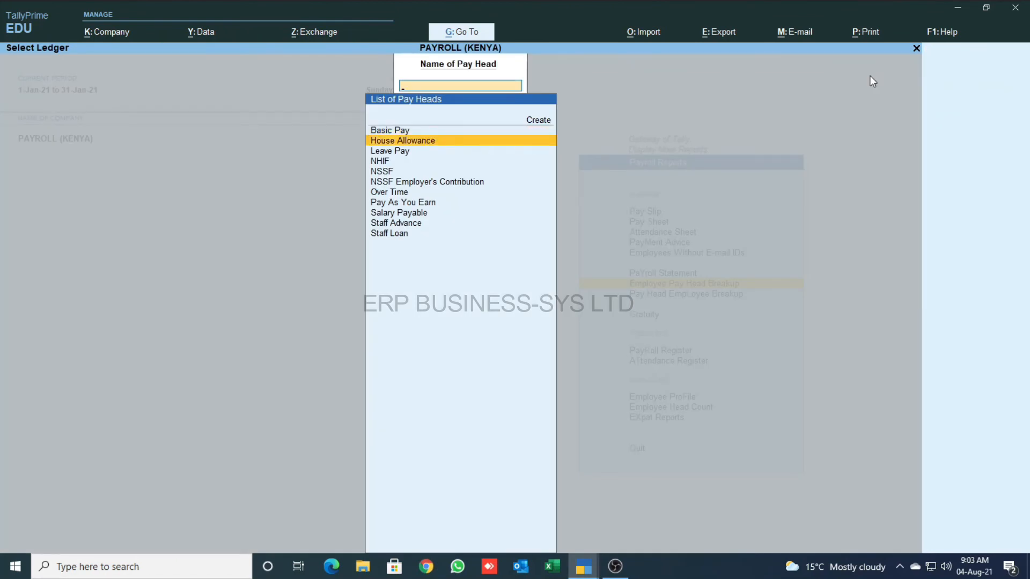
pyautogui.press('Return')
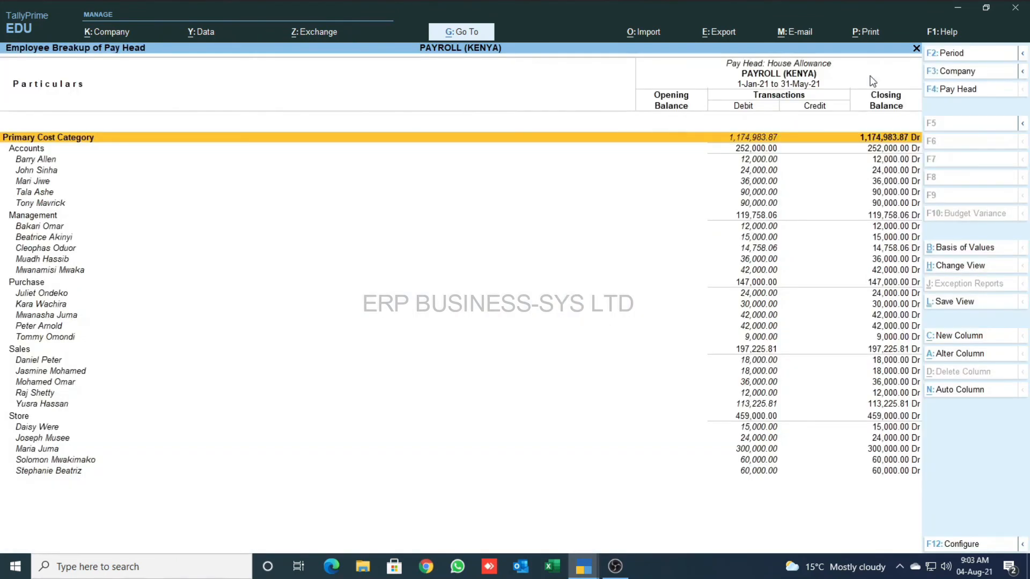
pyautogui.press('F2')
pyautogui.write('1-1')
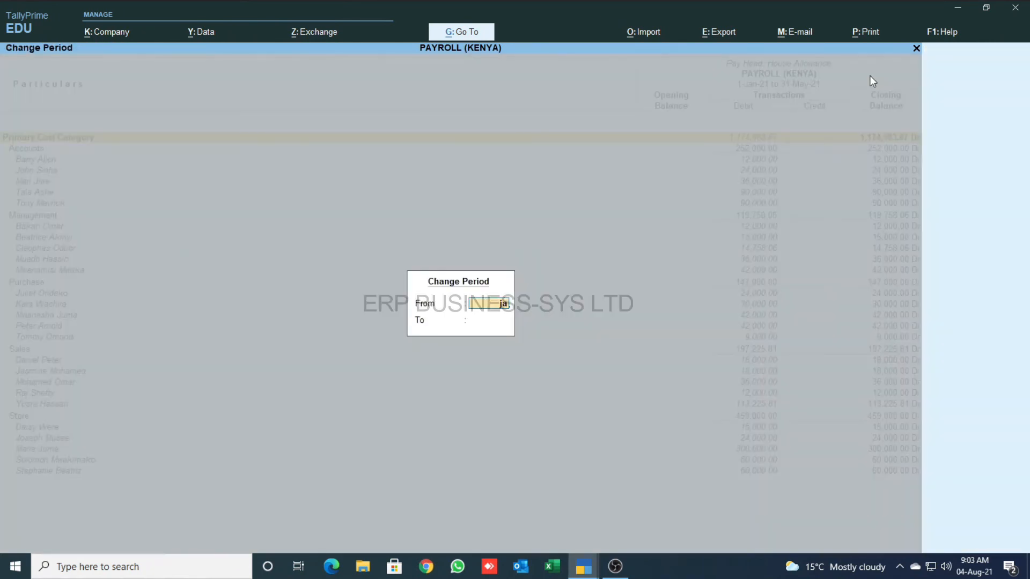
pyautogui.press('Return')
pyautogui.write('jan')
pyautogui.press('Return')
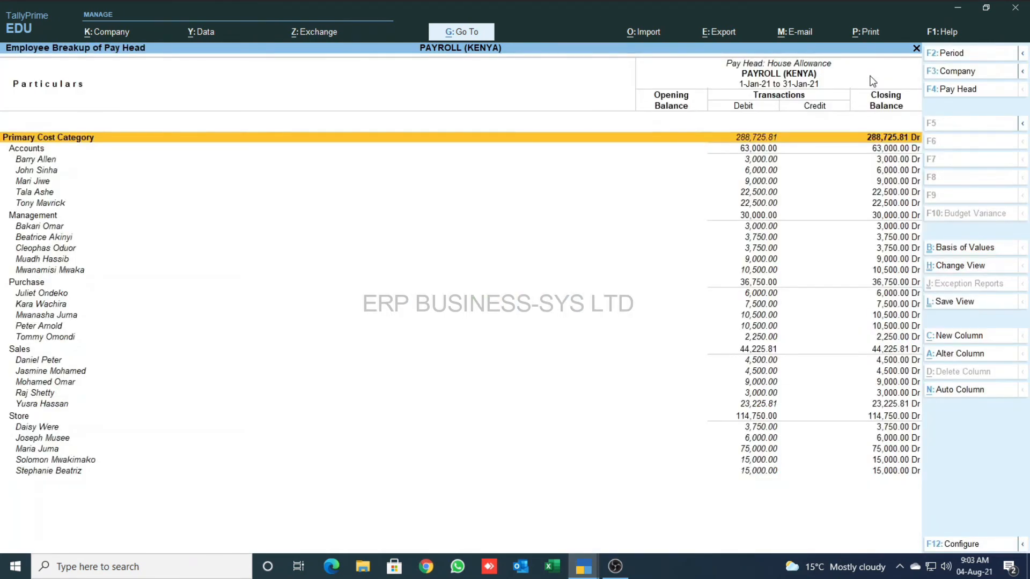
# - Review the employee House Allowance amounts totalling 288,725.81, then close the breakup
pyautogui.press('Down')
pyautogui.press('Down')
pyautogui.press('Down')
pyautogui.press('Down')
pyautogui.press('Down')
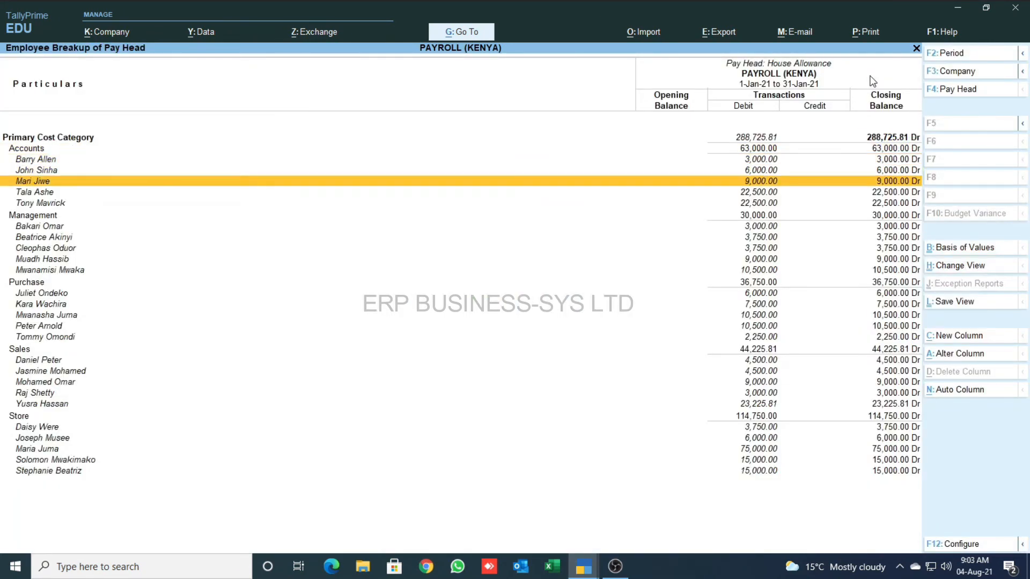
pyautogui.press('Down')
pyautogui.press('Escape')
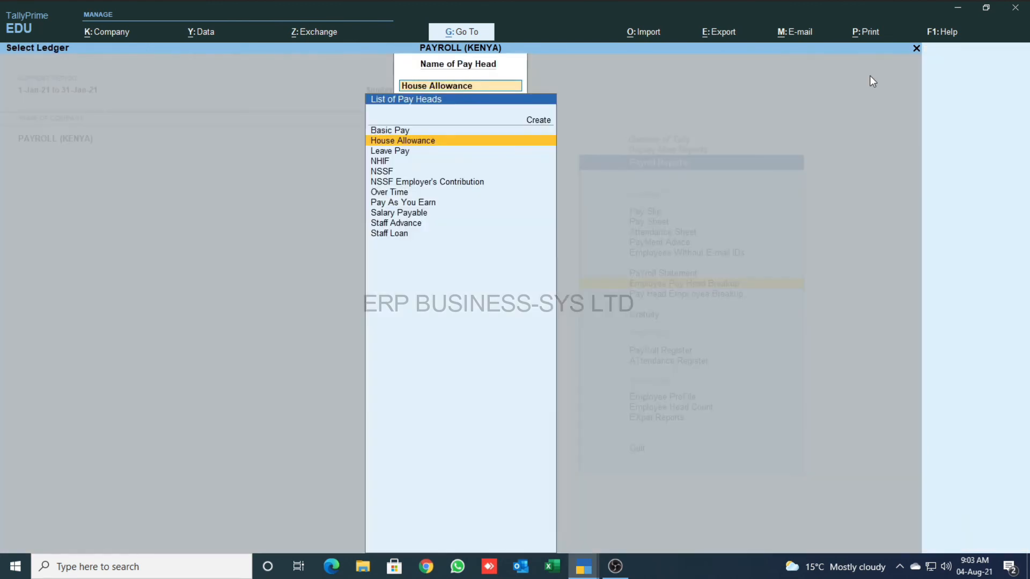
pyautogui.press('Escape')
pyautogui.press('Down')
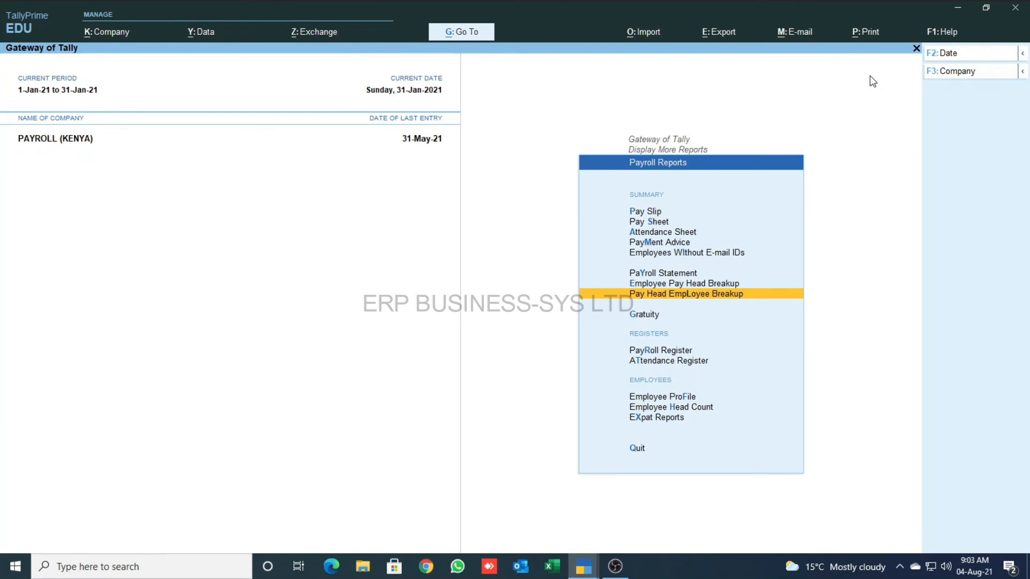
pyautogui.press('Return')
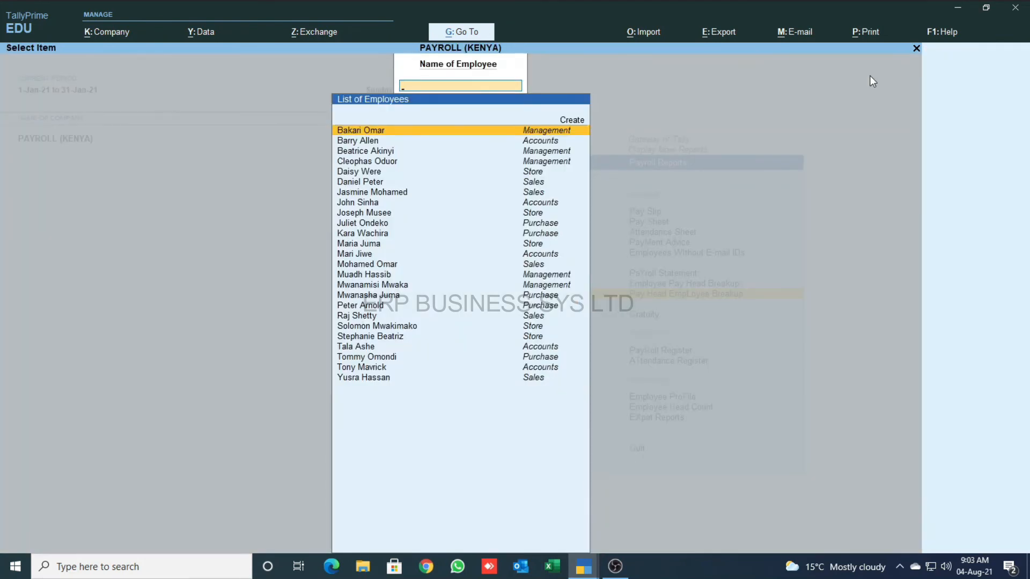
# - Drill one employee's breakup to Staff Advance: 10,000.00 debit, 5,000.00 credit, 5,000.00 Dr closing
pyautogui.press('Down')
pyautogui.press('Return')
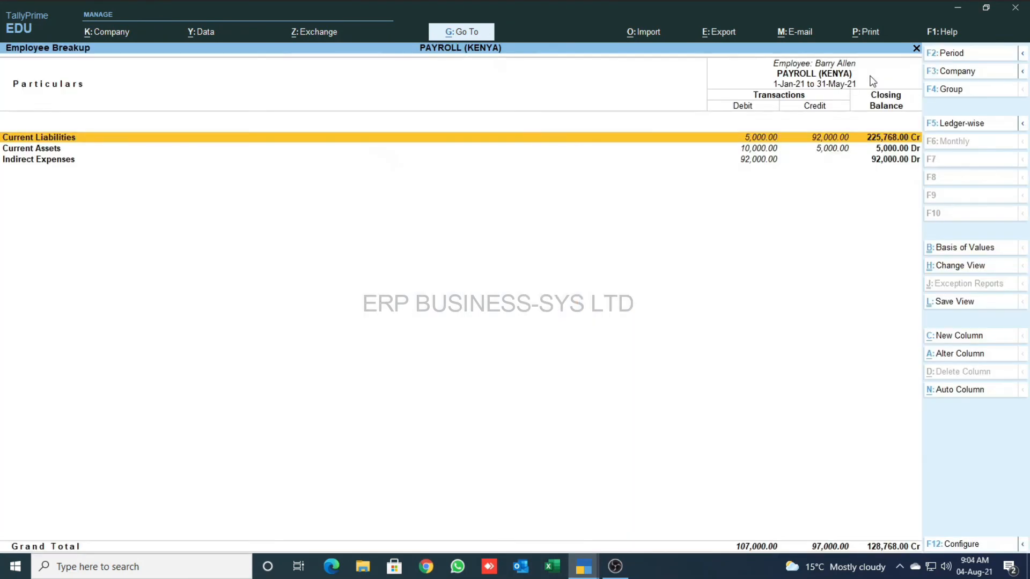
pyautogui.press('Down')
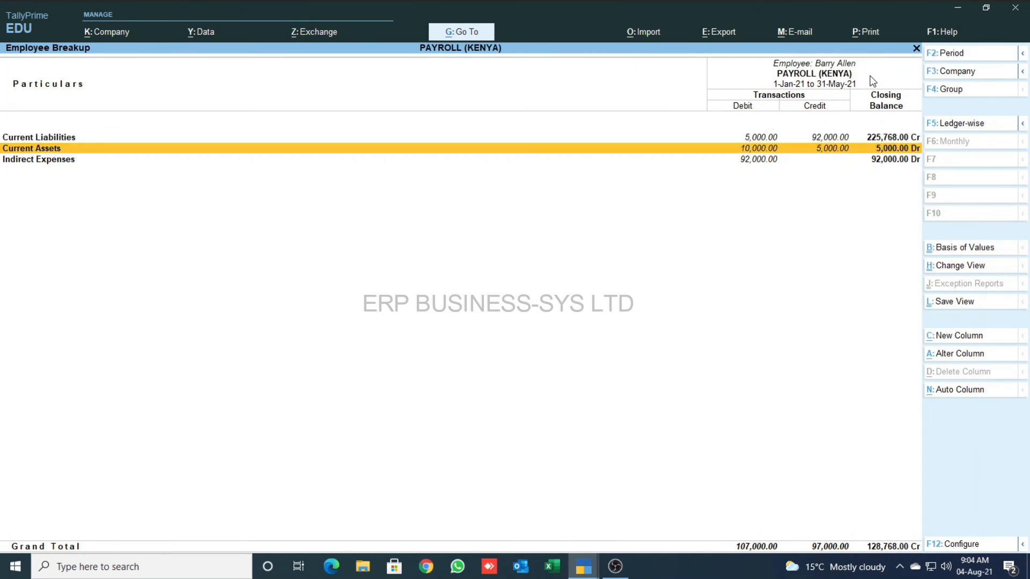
pyautogui.press('Return')
pyautogui.press('Return')
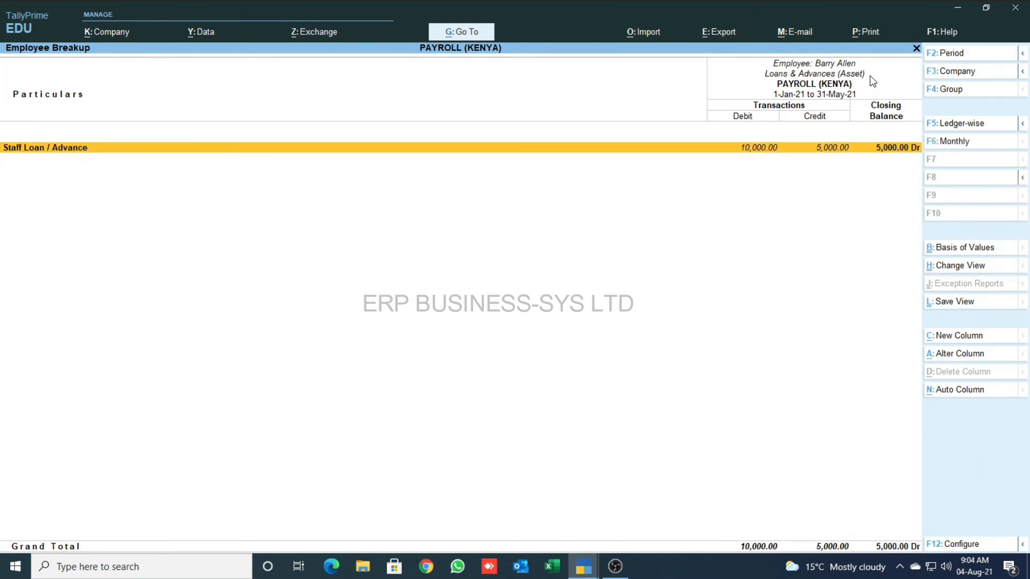
pyautogui.press('Return')
pyautogui.press('Return')
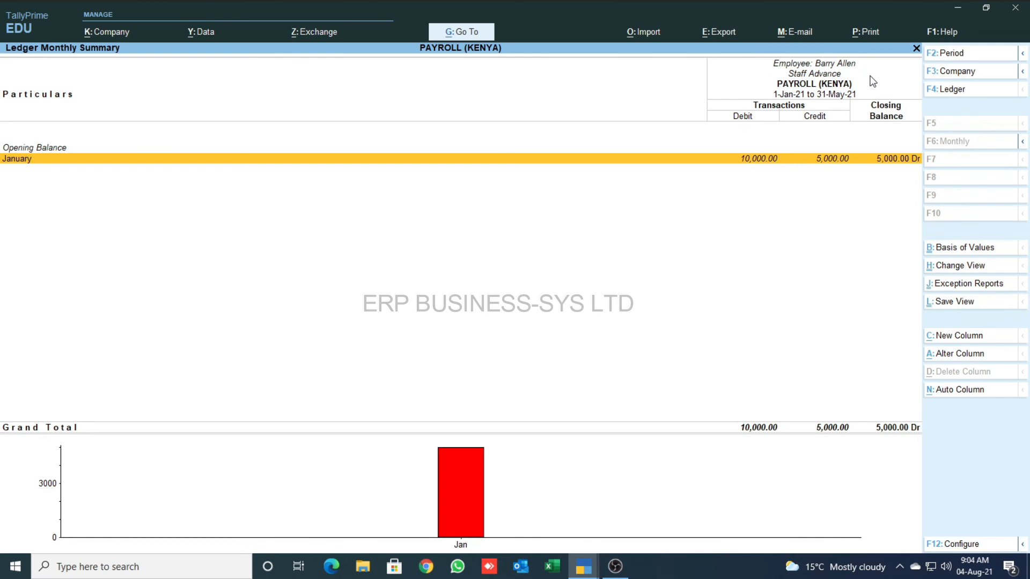
pyautogui.press('Return')
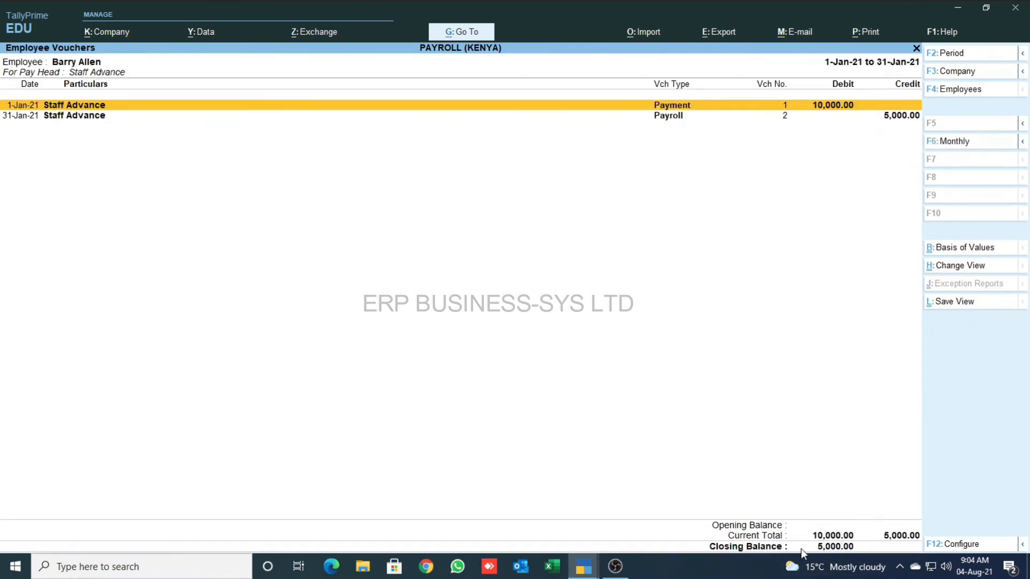
pyautogui.press('Escape')
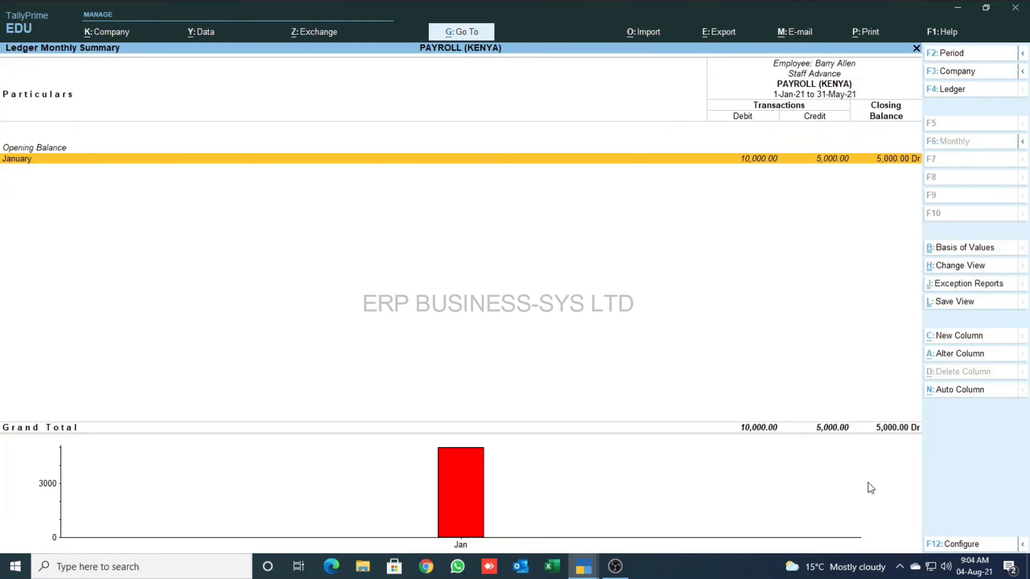
pyautogui.press('Escape')
pyautogui.press('Escape')
pyautogui.press('Escape')
pyautogui.press('Escape')
pyautogui.press('Escape')
pyautogui.press('Escape')
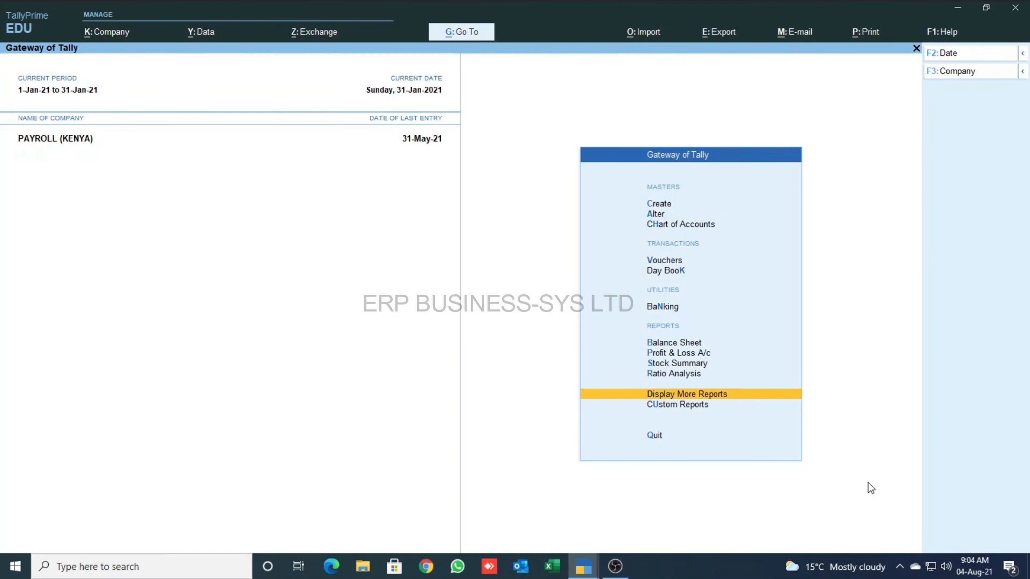
# - Review the January Payee Supporting, NSSF (5,000.00) and NHIF (30,300.00) custom statements in turn
pyautogui.press('Down')
pyautogui.press('Return')
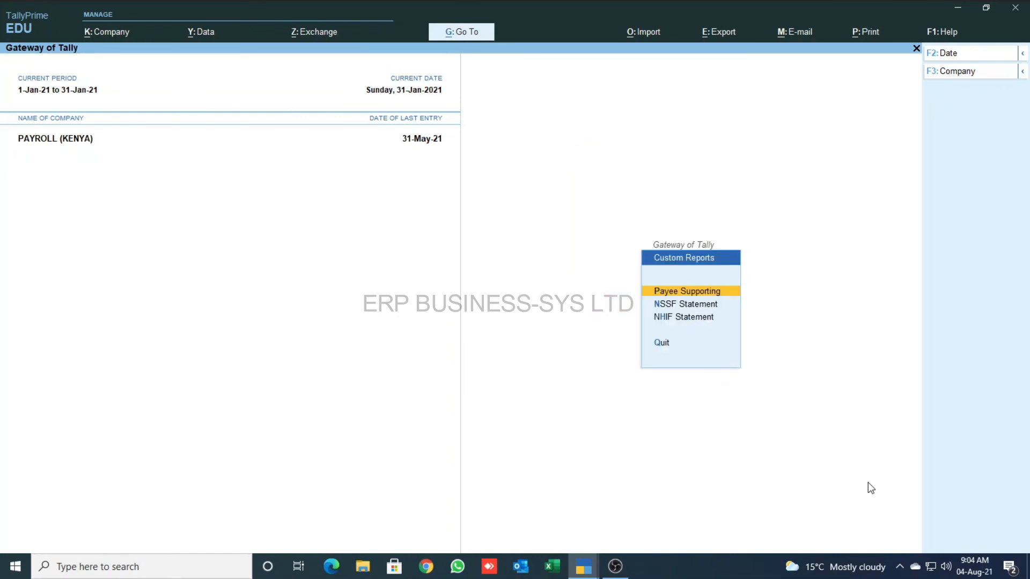
pyautogui.press('Return')
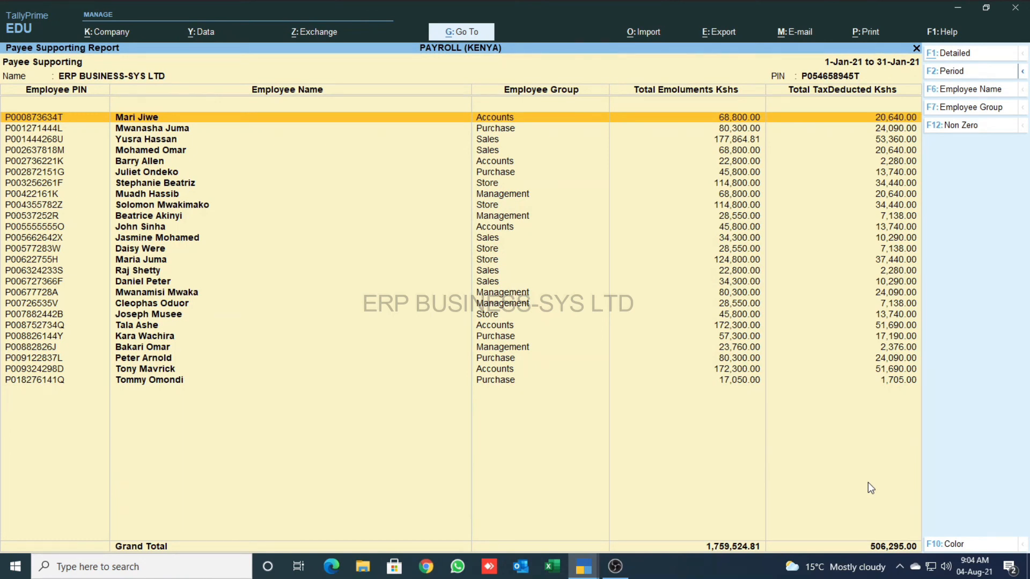
pyautogui.press('Escape')
pyautogui.press('Down')
pyautogui.press('Return')
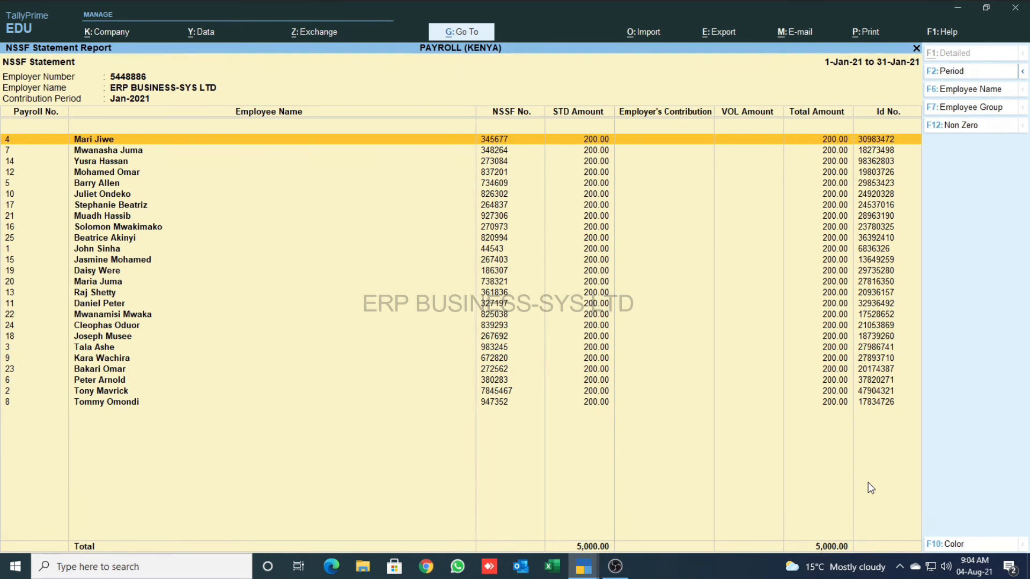
pyautogui.press('Escape')
pyautogui.press('Down')
pyautogui.press('Return')
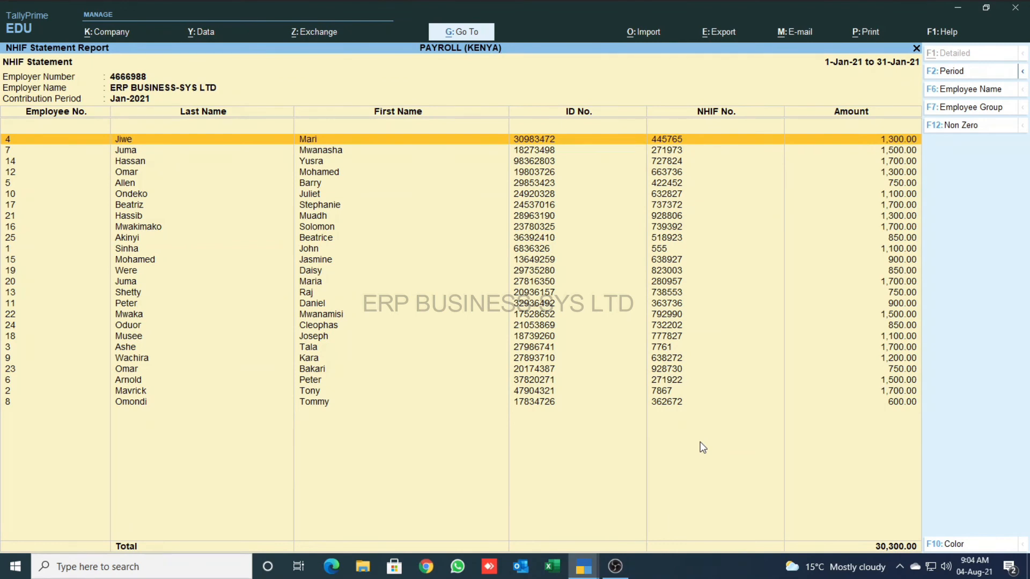
pyautogui.press('Escape')
pyautogui.press('Down')
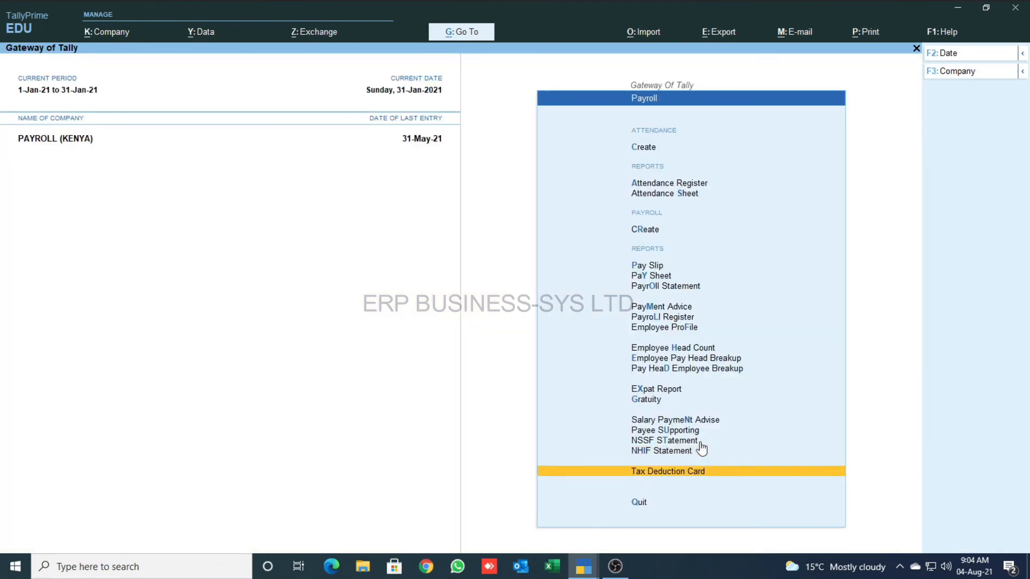
# - View the first employee's January Tax Deduction Card showing PAYE 2,376.00, then close it
pyautogui.press('Return')
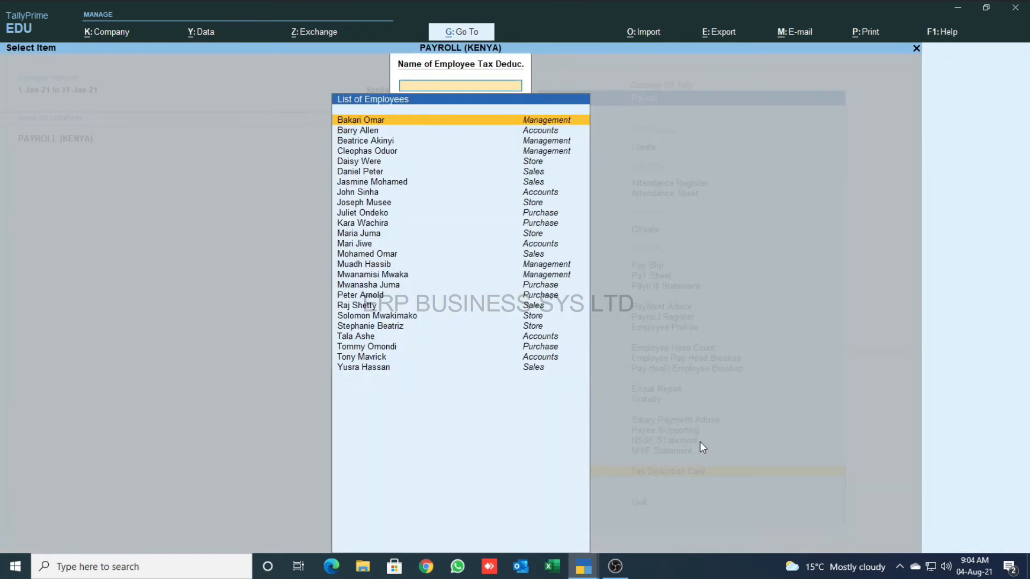
pyautogui.press('Return')
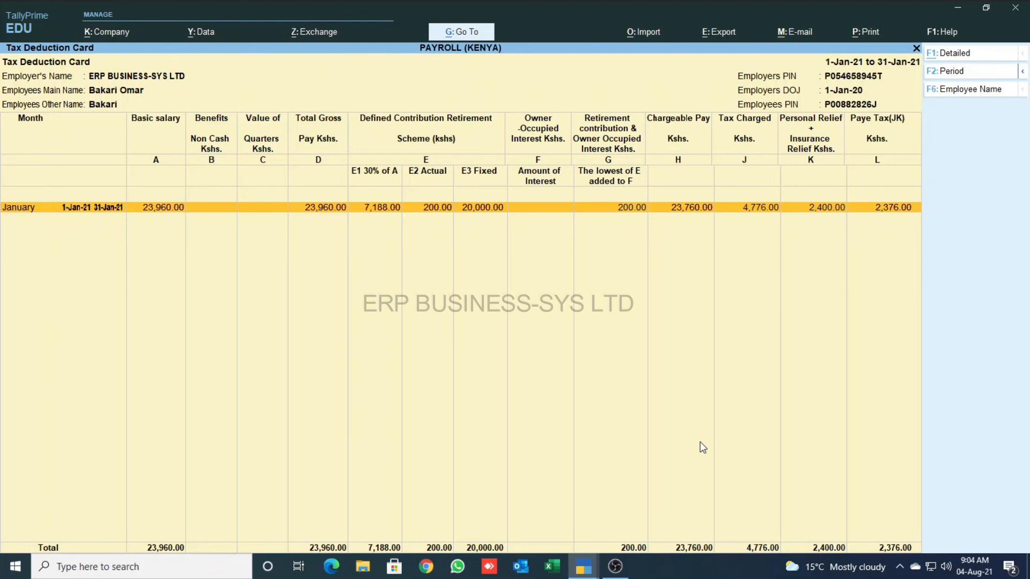
pyautogui.press('Escape')
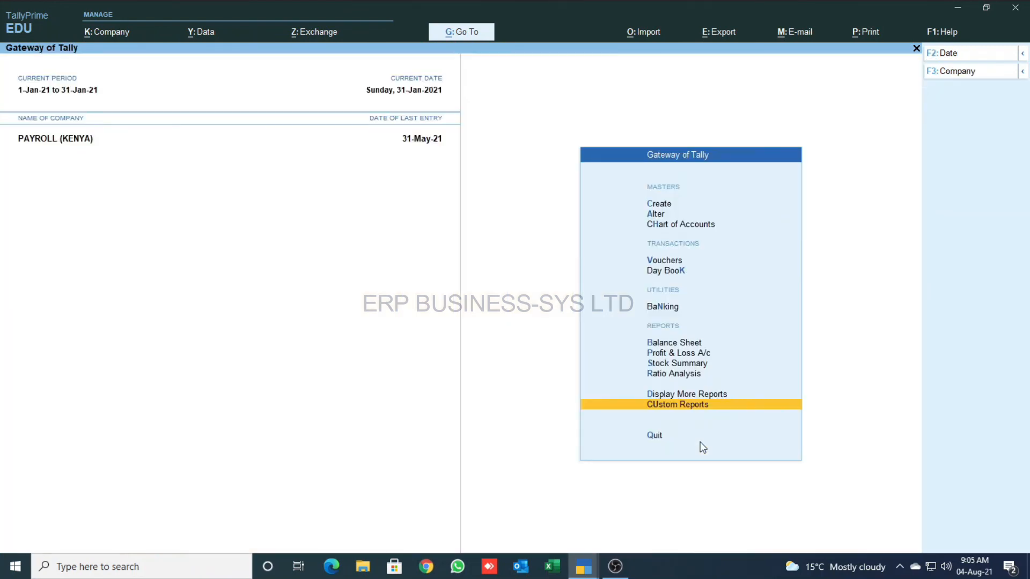
# - Create a Cash Payment voucher debiting Salary Payable 80,000
pyautogui.press('Up')
pyautogui.press('Up')
pyautogui.press('Up')
pyautogui.press('Up')
pyautogui.press('Up')
pyautogui.press('Up')
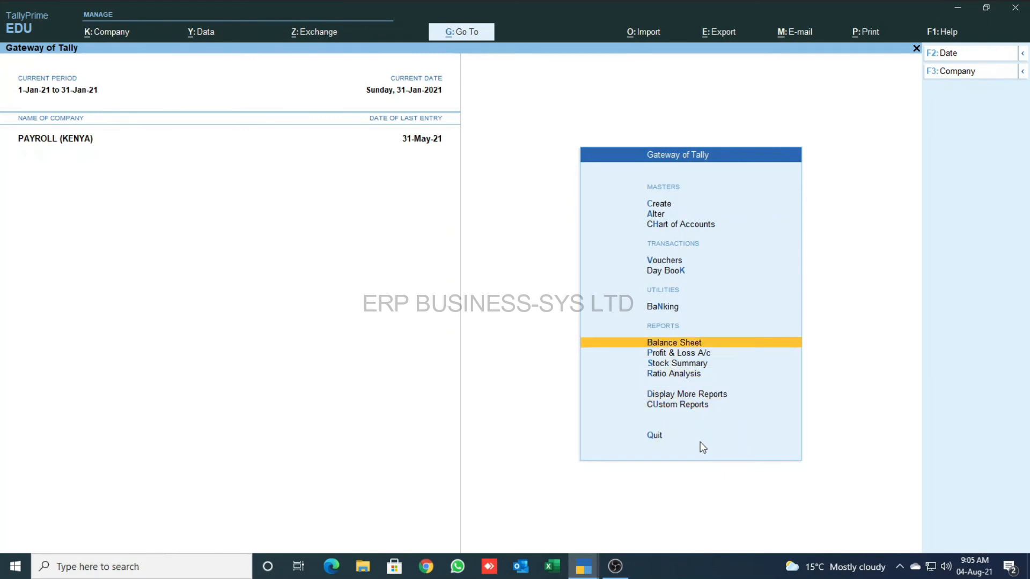
pyautogui.hotkey('ctrl', 'F4')
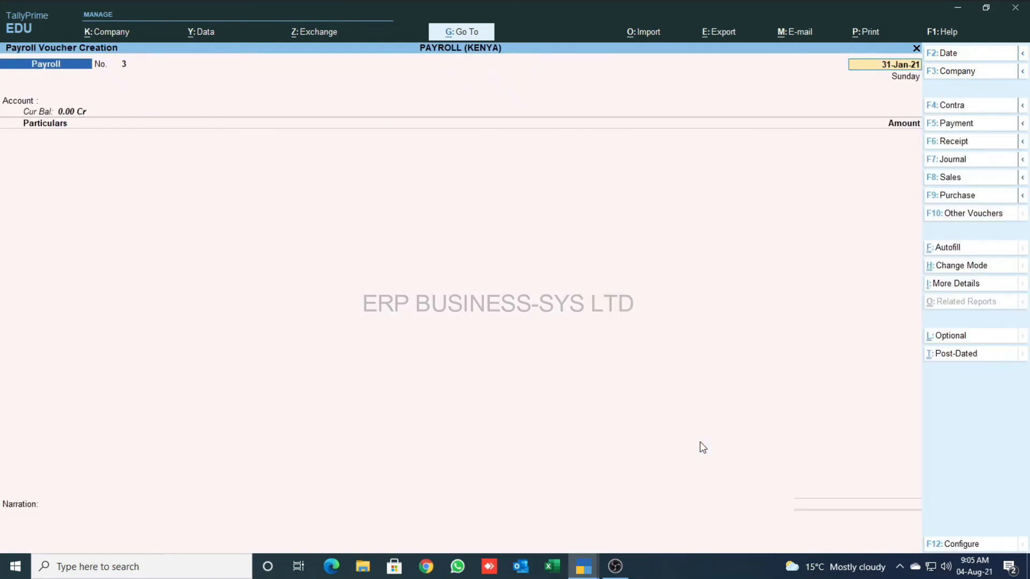
pyautogui.press('F5')
pyautogui.press('Return')
pyautogui.press('Return')
pyautogui.write('Sala')
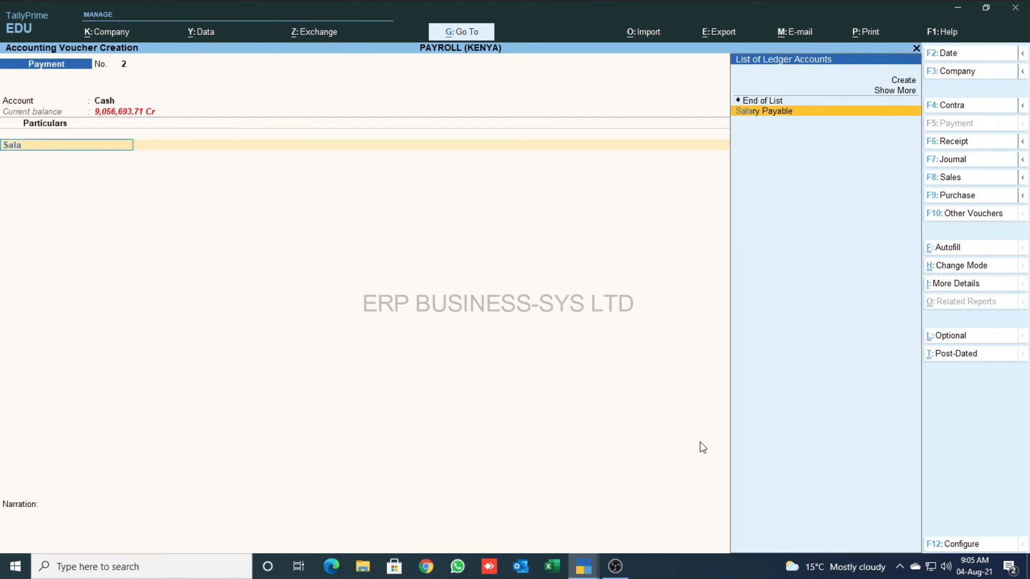
pyautogui.press('Return')
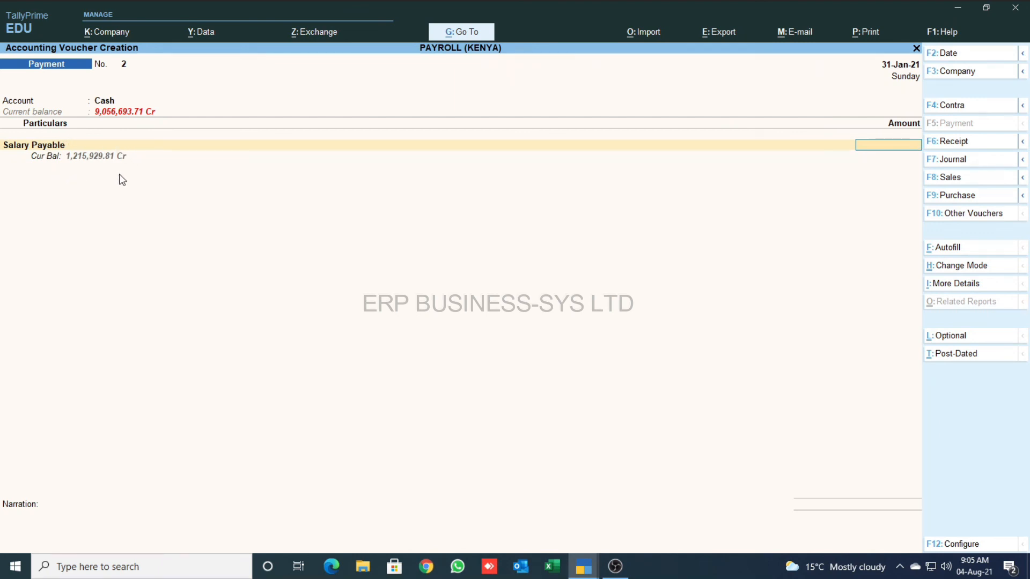
pyautogui.write('80,000')
pyautogui.press('Return')
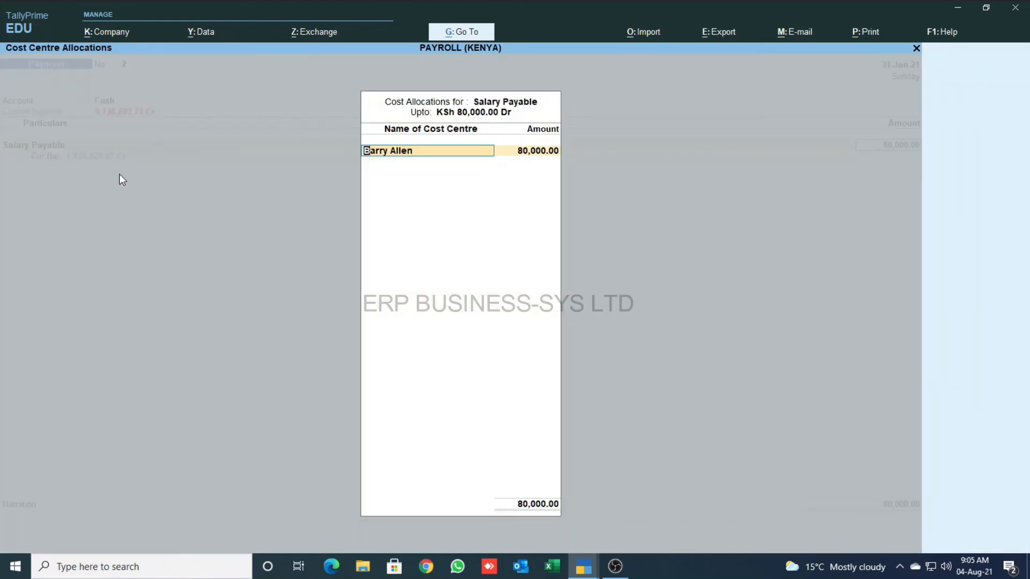
# - Allocate the 80,000 across two employee cost centres as 50,000 and 30,000
pyautogui.write('B')
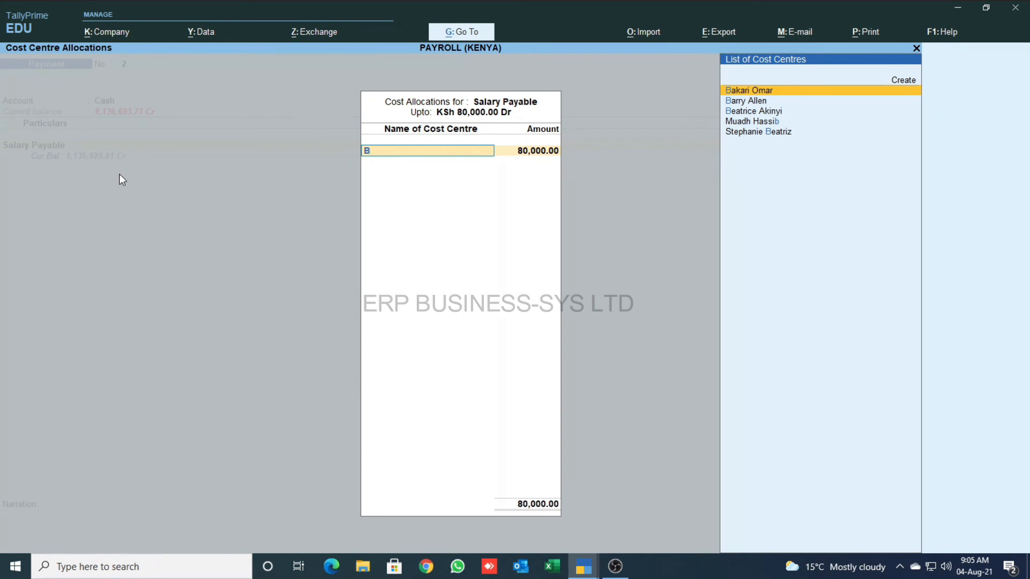
pyautogui.press('Return')
pyautogui.write('50,0')
pyautogui.write('00')
pyautogui.press('Return')
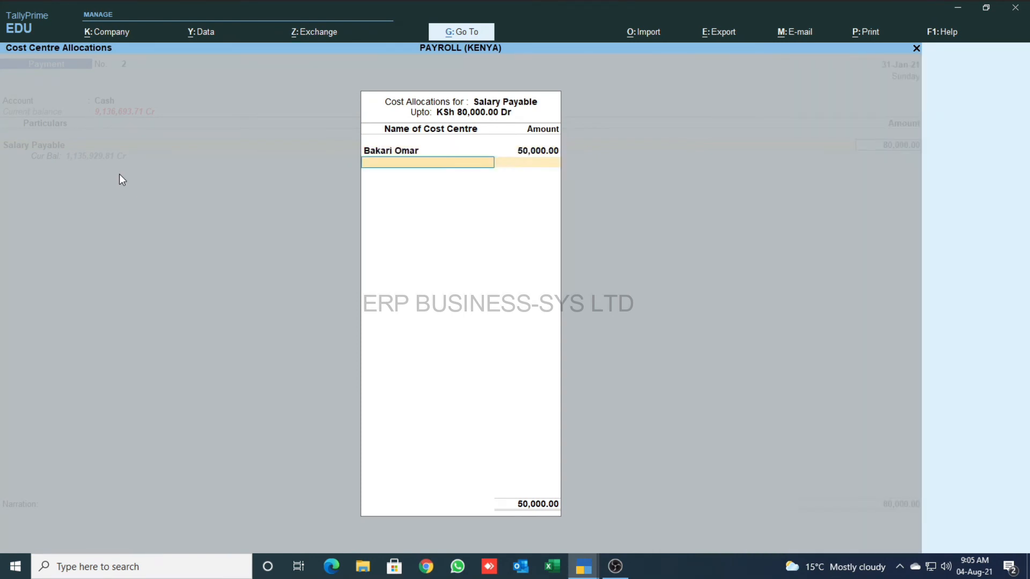
pyautogui.write('Barr')
pyautogui.press('Return')
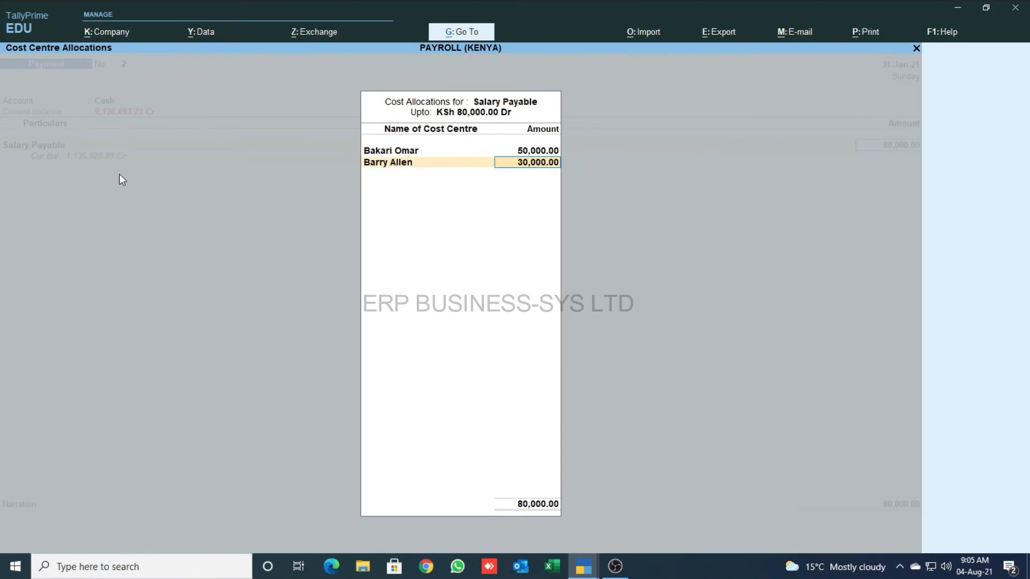
pyautogui.press('Return')
pyautogui.press('Return')
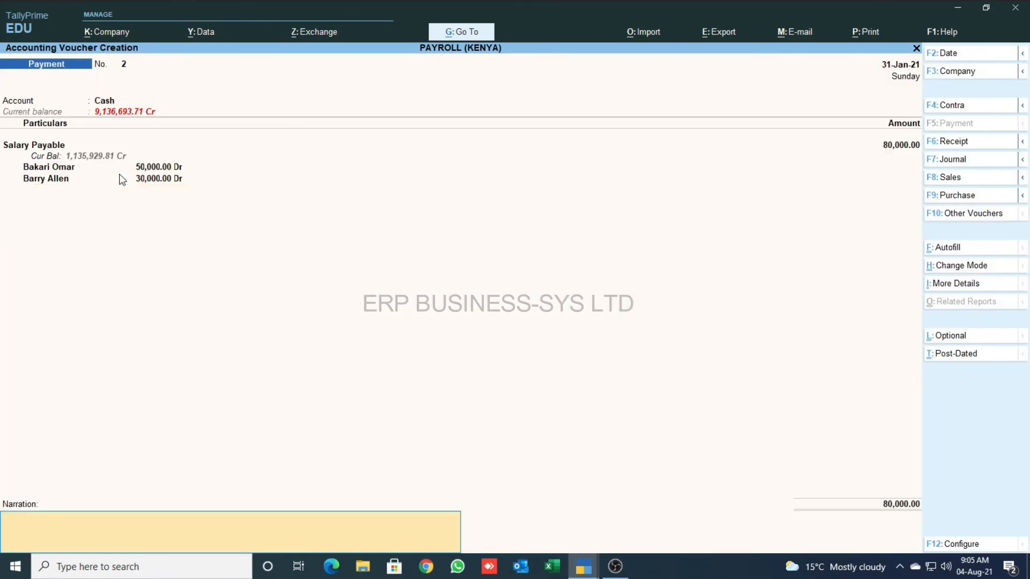
pyautogui.press('Return')
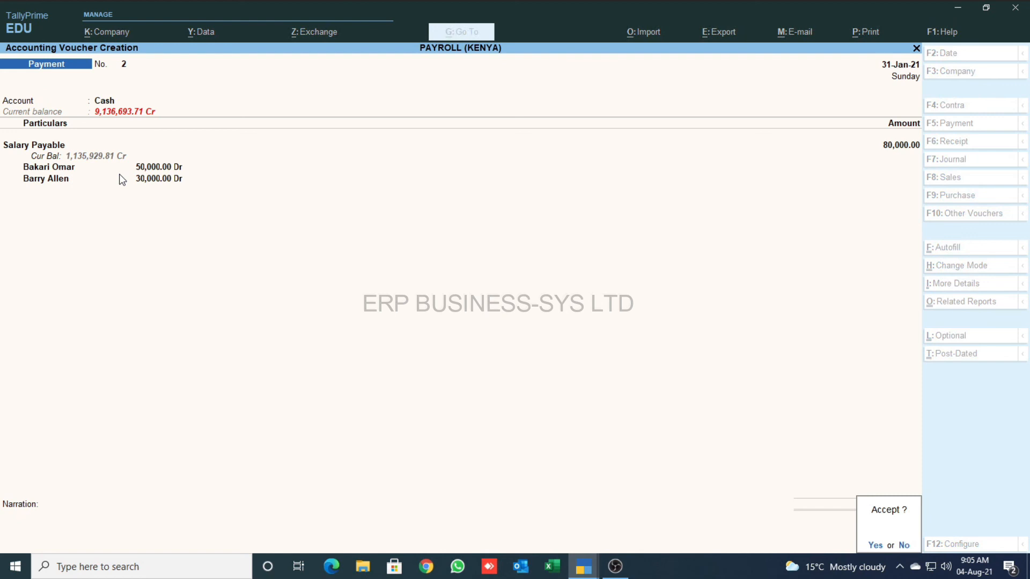